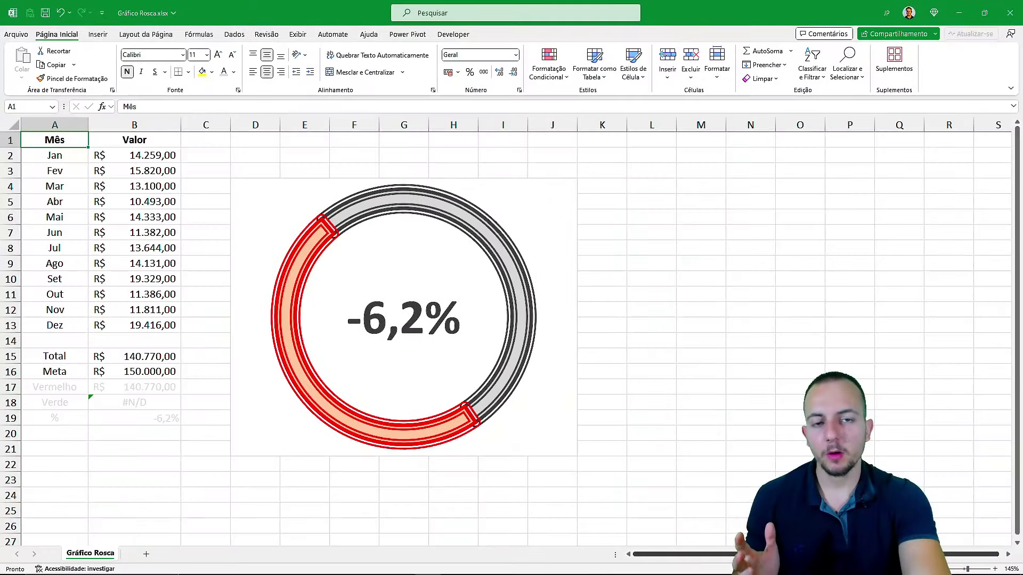
Recalculate the RANDBETWEEN monthly values repeatedly with F9, flipping the donut between red and green.
{"action": "key", "text": "F9"}
{"action": "key", "text": "F9"}
{"action": "key", "text": "F9"}
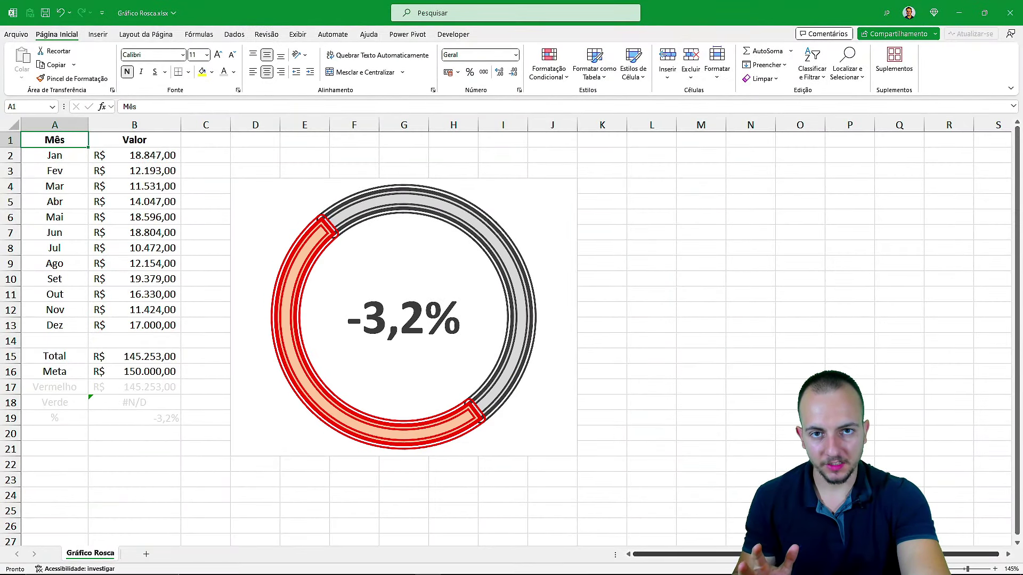
{"action": "key", "text": "F9"}
{"action": "key", "text": "F9"}
{"action": "key", "text": "F9"}
{"action": "key", "text": "F9"}
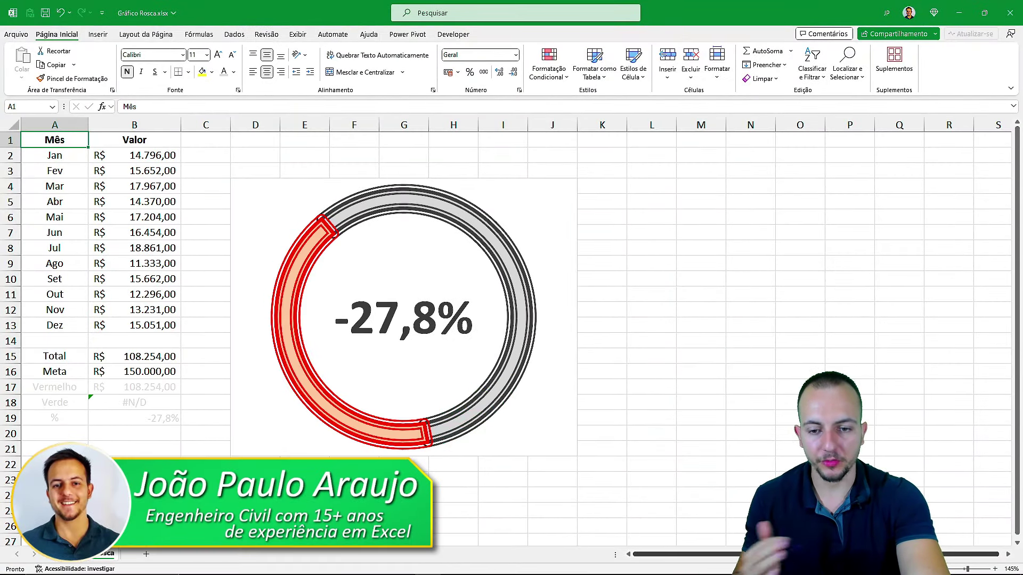
{"action": "key", "text": "F9"}
{"action": "key", "text": "F9"}
{"action": "key", "text": "F9"}
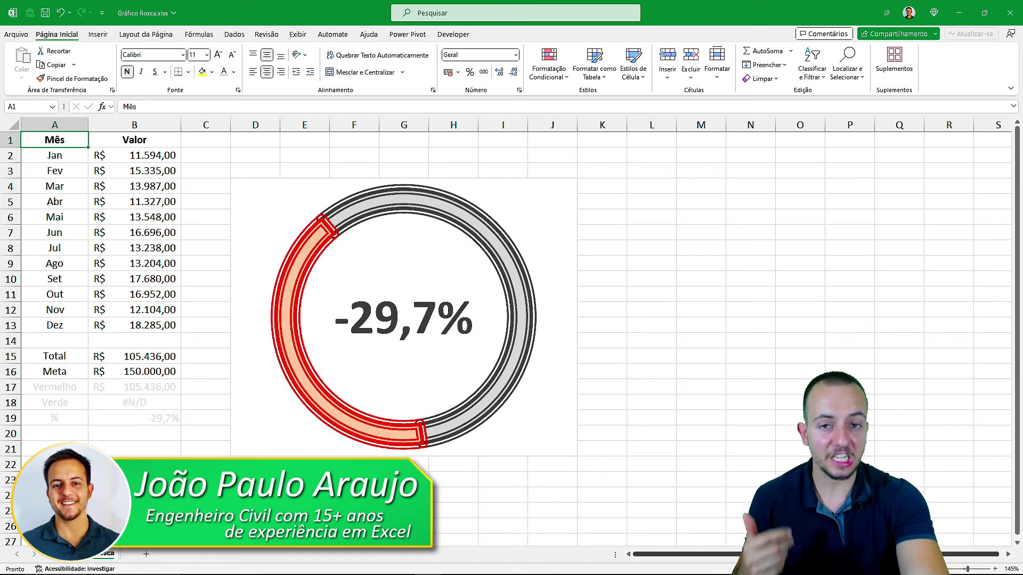
{"action": "key", "text": "F9"}
{"action": "key", "text": "F9"}
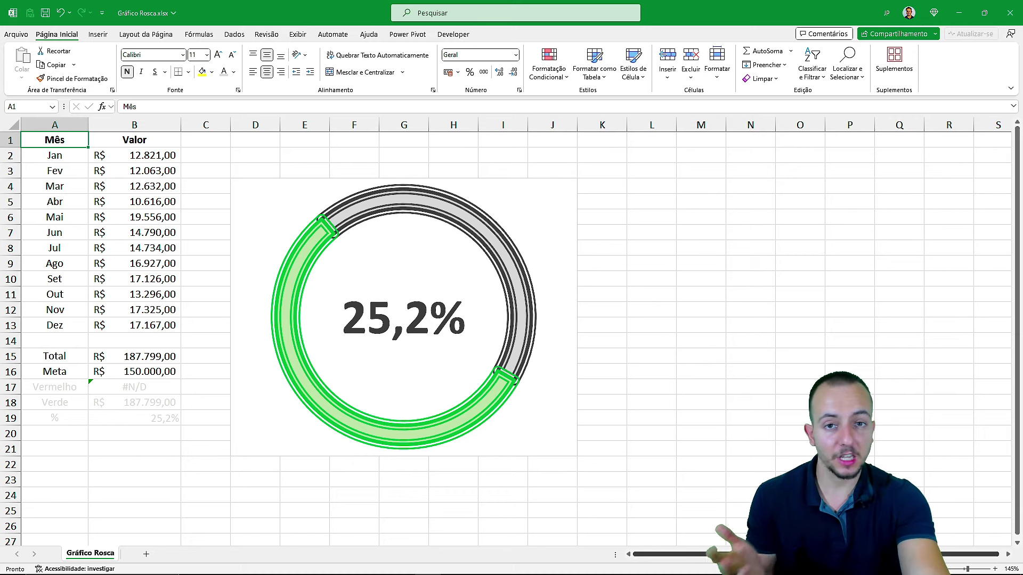
{"action": "key", "text": "F9"}
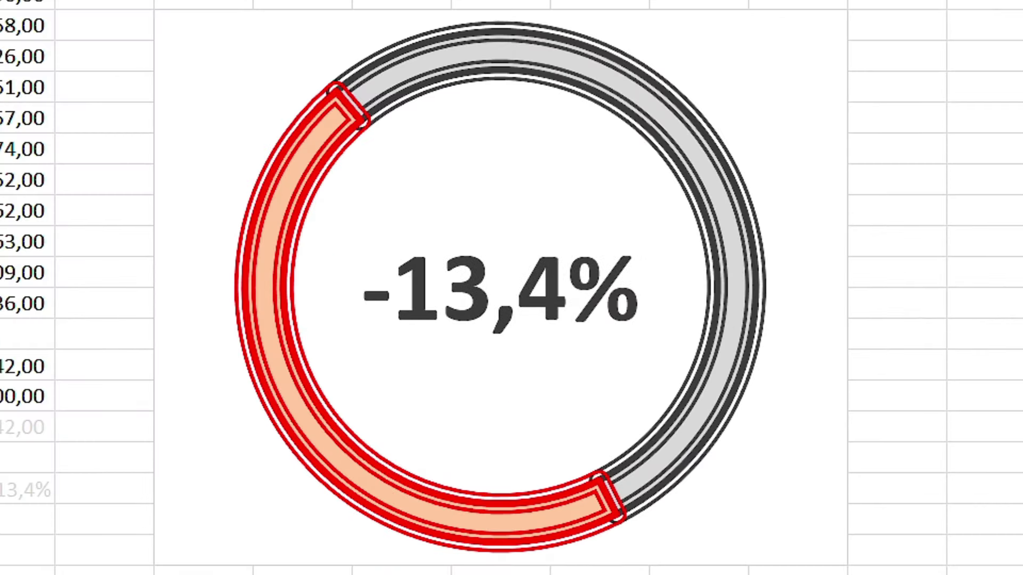
{"action": "key", "text": "F9"}
{"action": "key", "text": "F9"}
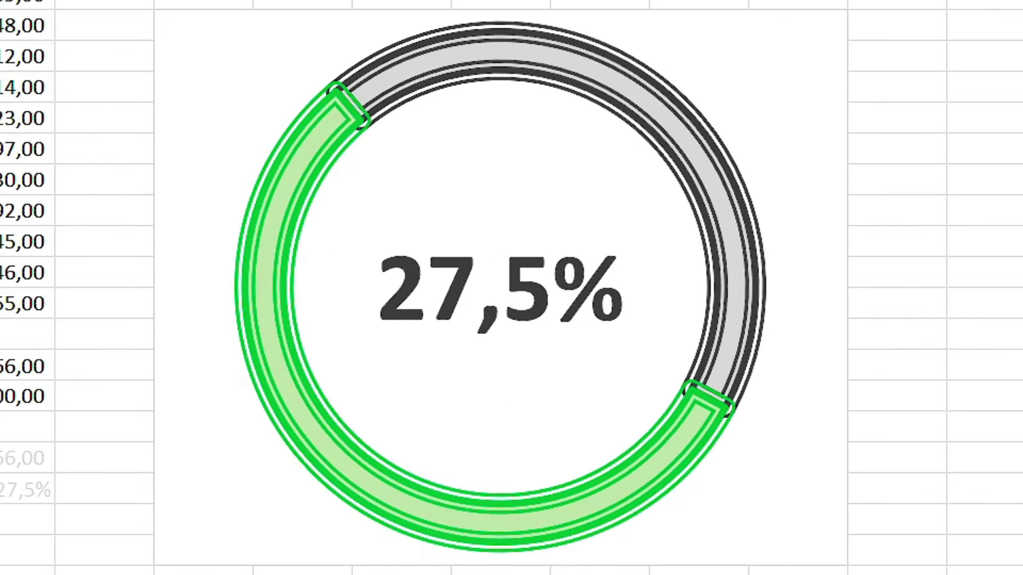
{"action": "key", "text": "F9"}
{"action": "key", "text": "F9"}
{"action": "key", "text": "F9"}
{"action": "key", "text": "F9"}
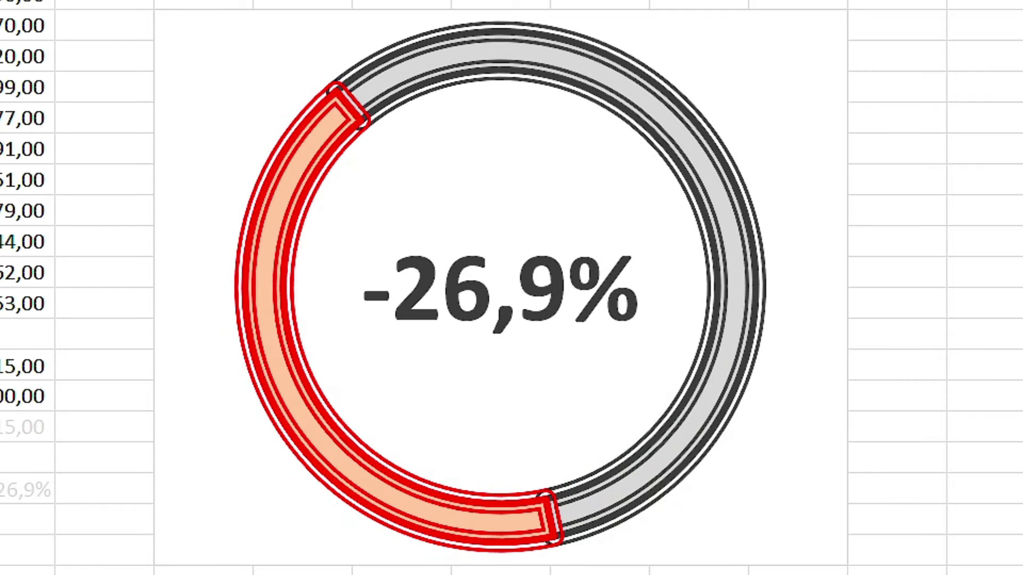
{"action": "key", "text": "F9"}
{"action": "key", "text": "F9"}
{"action": "key", "text": "F9"}
{"action": "key", "text": "F9"}
{"action": "key", "text": "F9"}
{"action": "key", "text": "F9"}
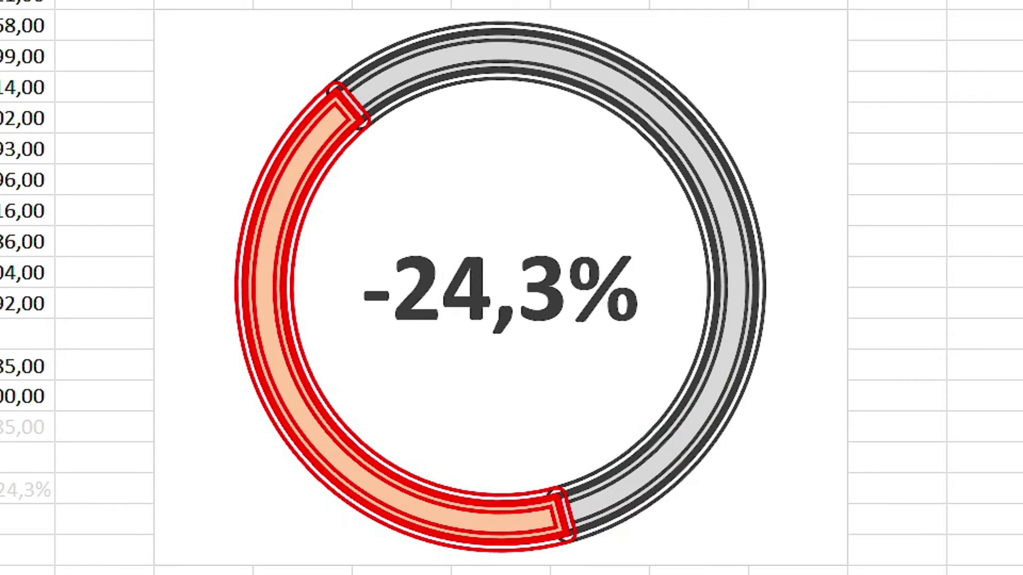
{"action": "key", "text": "F9"}
{"action": "key", "text": "F9"}
{"action": "key", "text": "F9"}
{"action": "key", "text": "F9"}
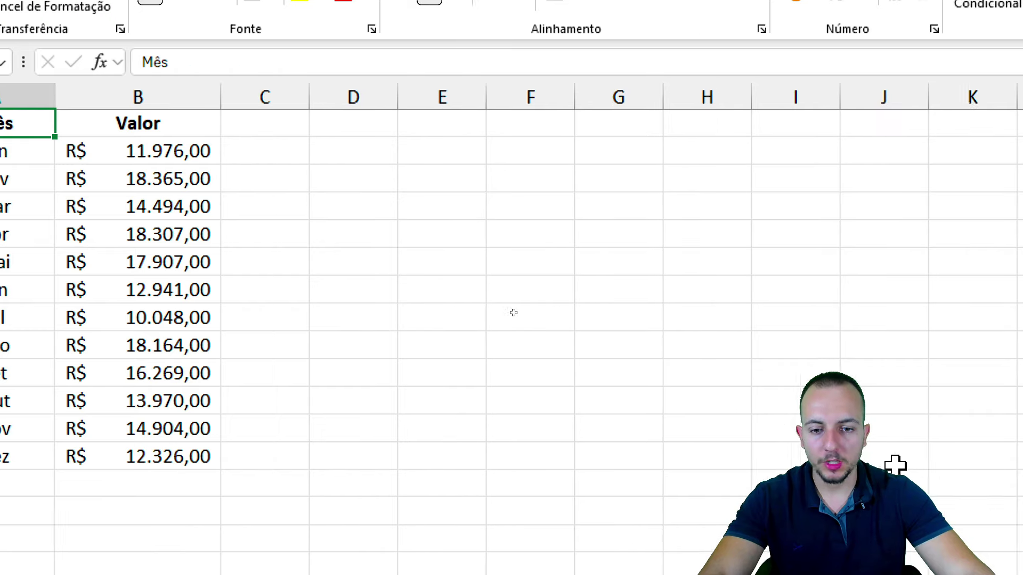
{"action": "mouse_move", "coordinate": [347, 113]}
{"action": "left_mouse_down"}
{"action": "mouse_move", "coordinate": [228, 292]}
{"action": "mouse_move", "coordinate": [367, 121]}
{"action": "left_mouse_up"}
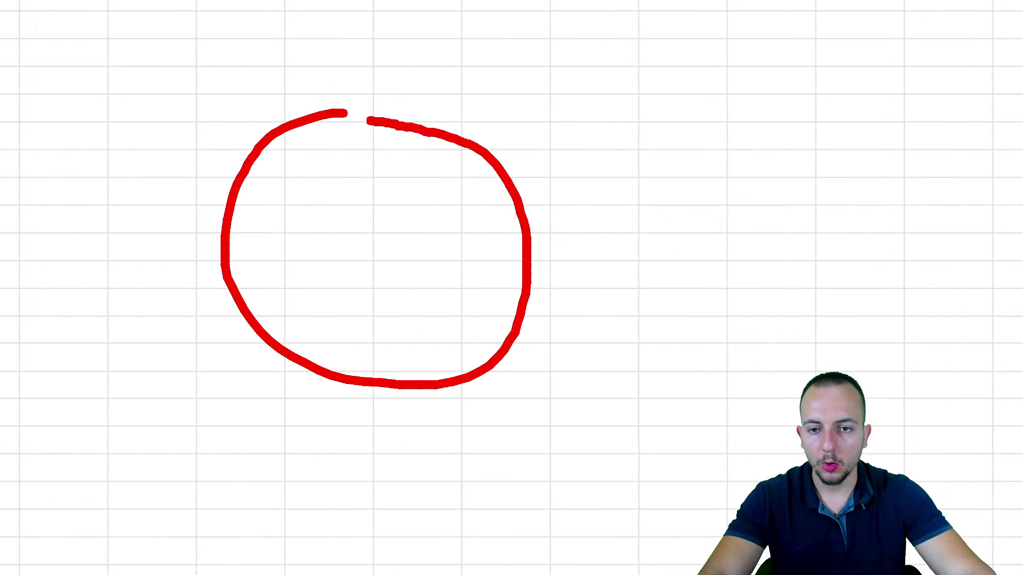
{"action": "left_click_drag", "start_coordinate": [398, 207], "coordinate": [396, 204]}
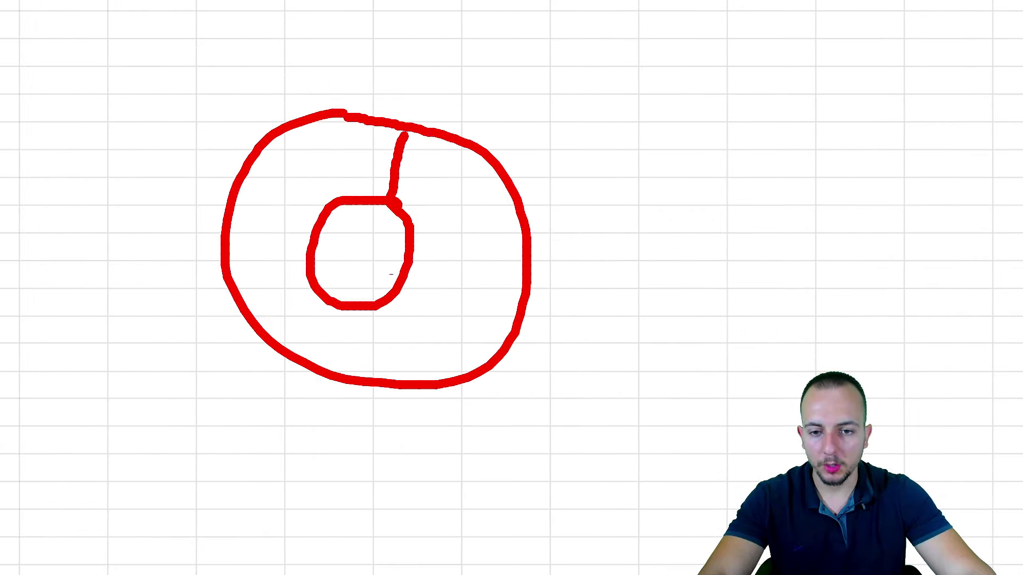
{"action": "left_click_drag", "start_coordinate": [395, 295], "coordinate": [453, 375]}
{"action": "mouse_move", "coordinate": [430, 180]}
{"action": "left_mouse_down"}
{"action": "mouse_move", "coordinate": [522, 240]}
{"action": "mouse_move", "coordinate": [430, 323]}
{"action": "left_mouse_up"}
{"action": "left_click_drag", "start_coordinate": [624, 84], "coordinate": [558, 206]}
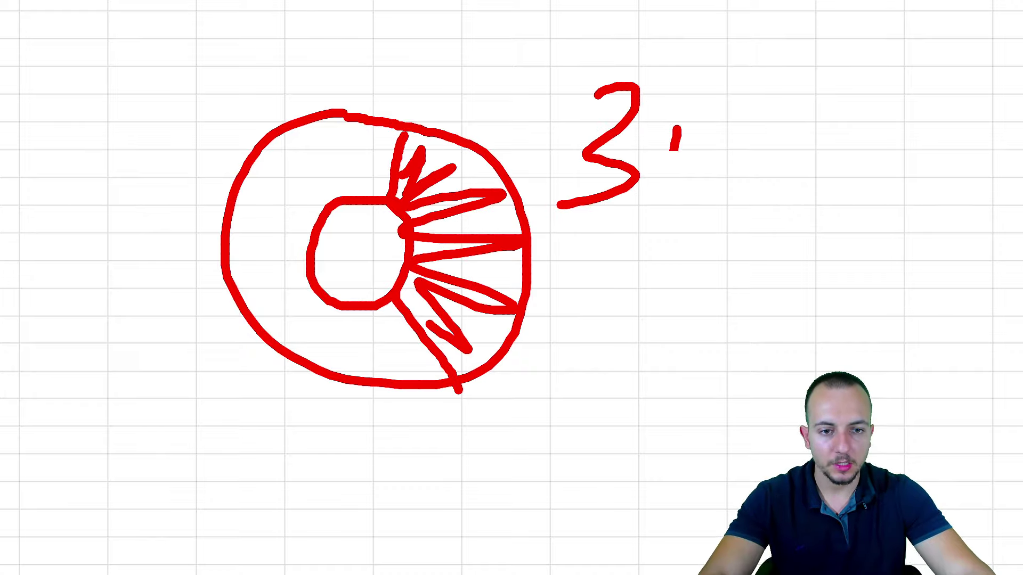
{"action": "left_click_drag", "start_coordinate": [675, 128], "coordinate": [703, 120]}
{"action": "left_click_drag", "start_coordinate": [818, 113], "coordinate": [771, 179]}
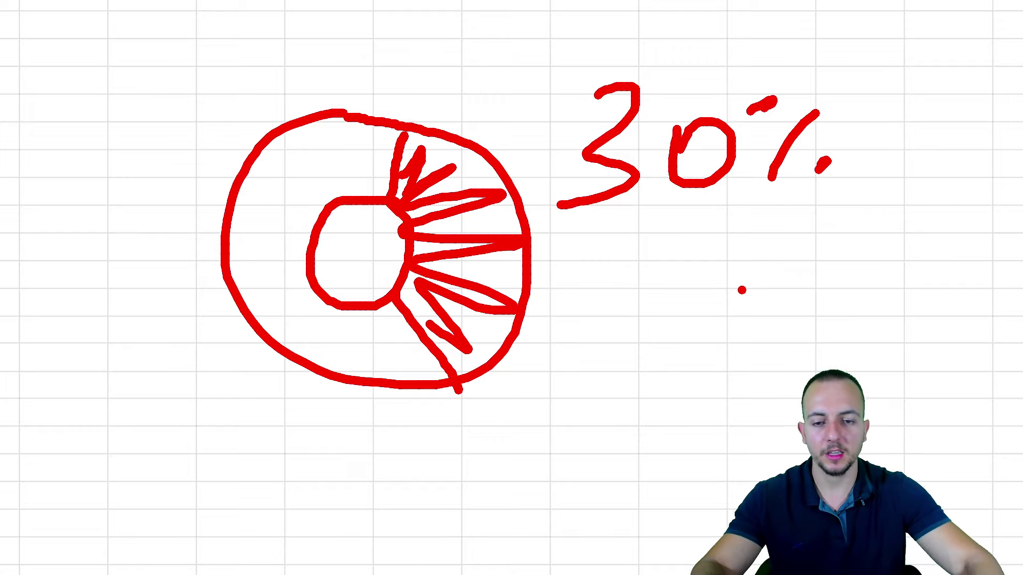
Enter the label Total in cell A15 below the monthly table.
{"action": "key", "text": "Escape"}
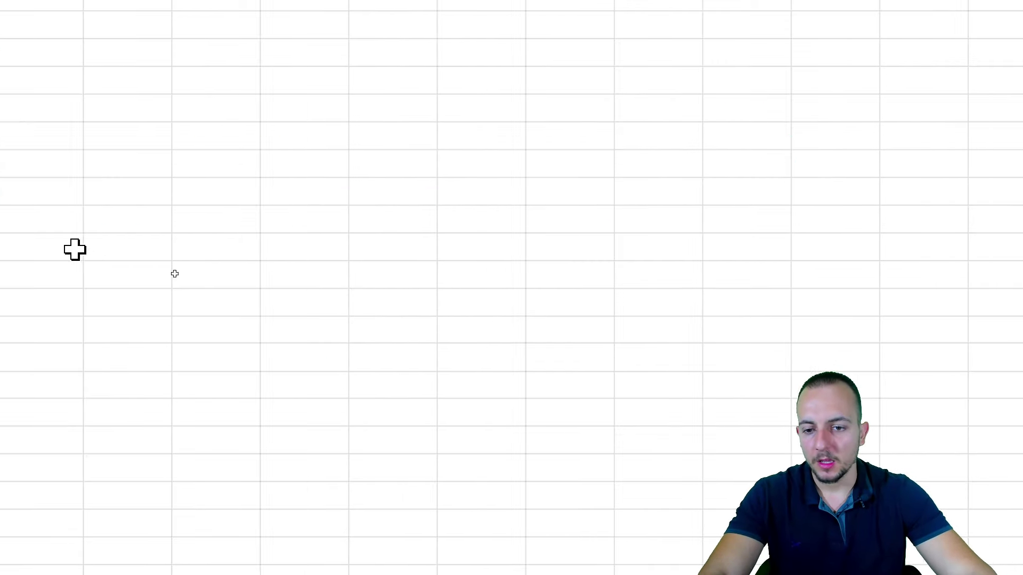
{"action": "left_click_drag", "start_coordinate": [132, 270], "coordinate": [242, 266]}
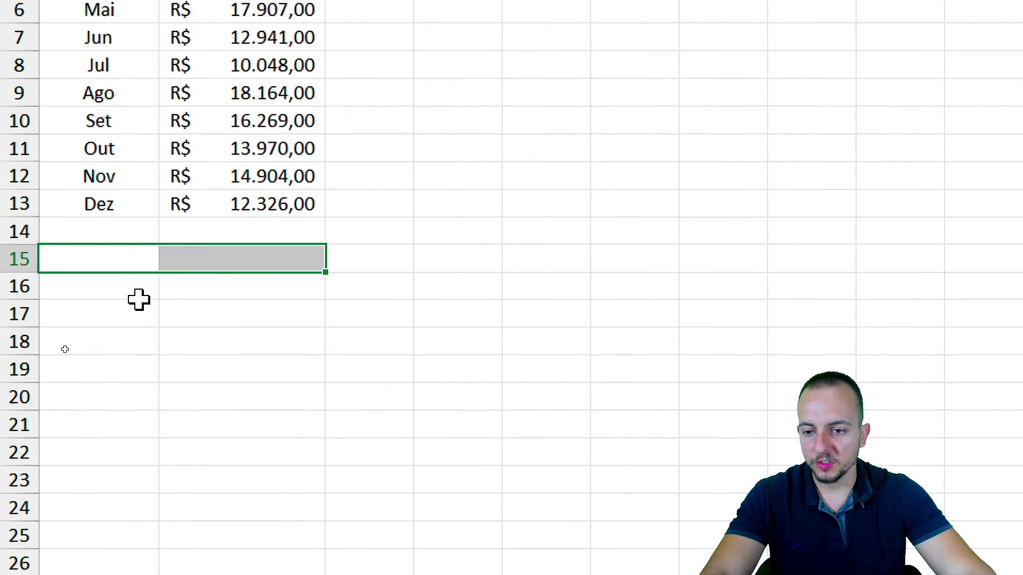
{"action": "left_click_drag", "start_coordinate": [213, 86], "coordinate": [229, 403]}
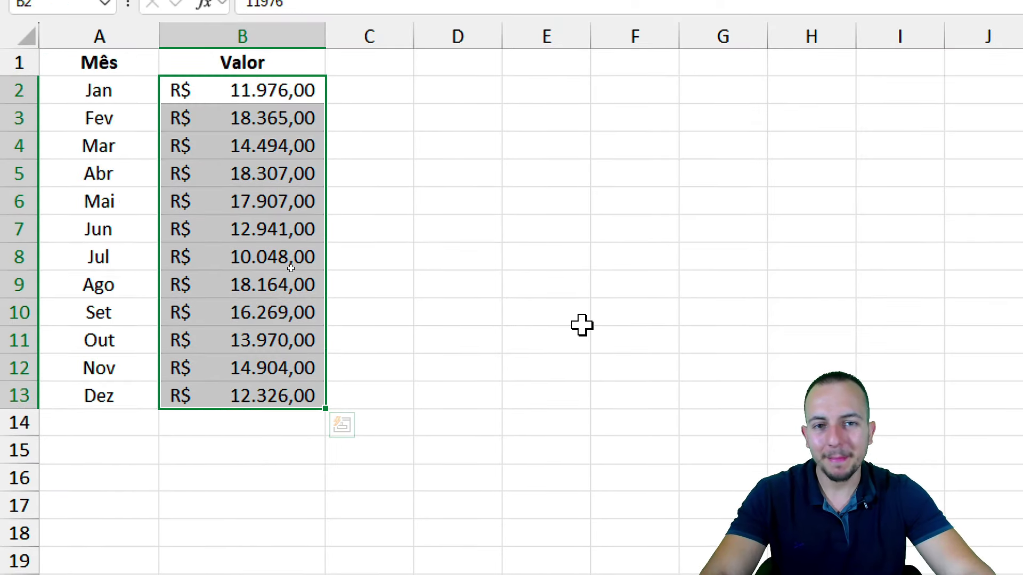
{"action": "mouse_move", "coordinate": [128, 75]}
{"action": "left_mouse_down"}
{"action": "mouse_move", "coordinate": [198, 357]}
{"action": "mouse_move", "coordinate": [200, 408]}
{"action": "left_mouse_up"}
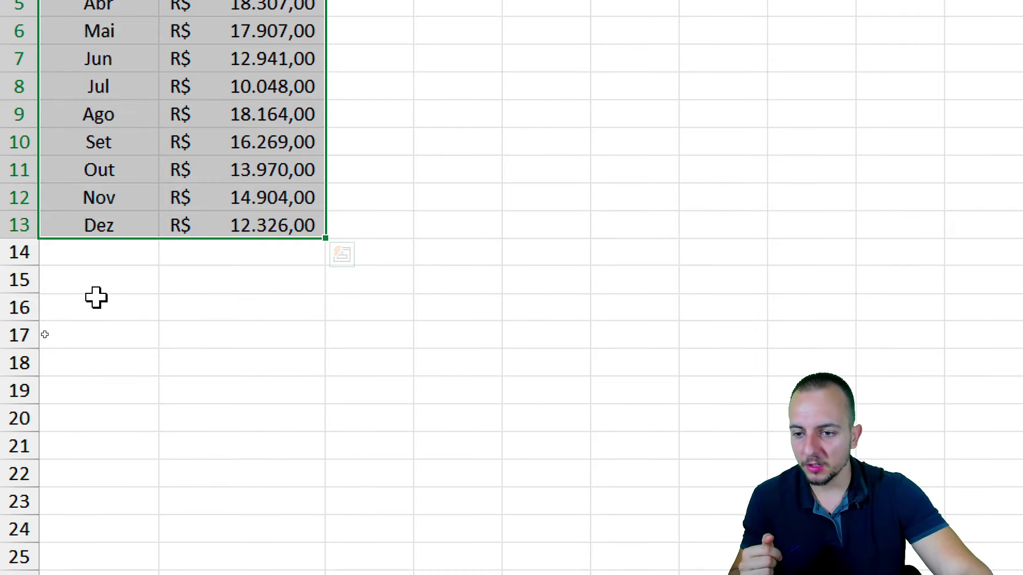
{"action": "left_click", "coordinate": [51, 282]}
{"action": "type", "text": "Tota"}
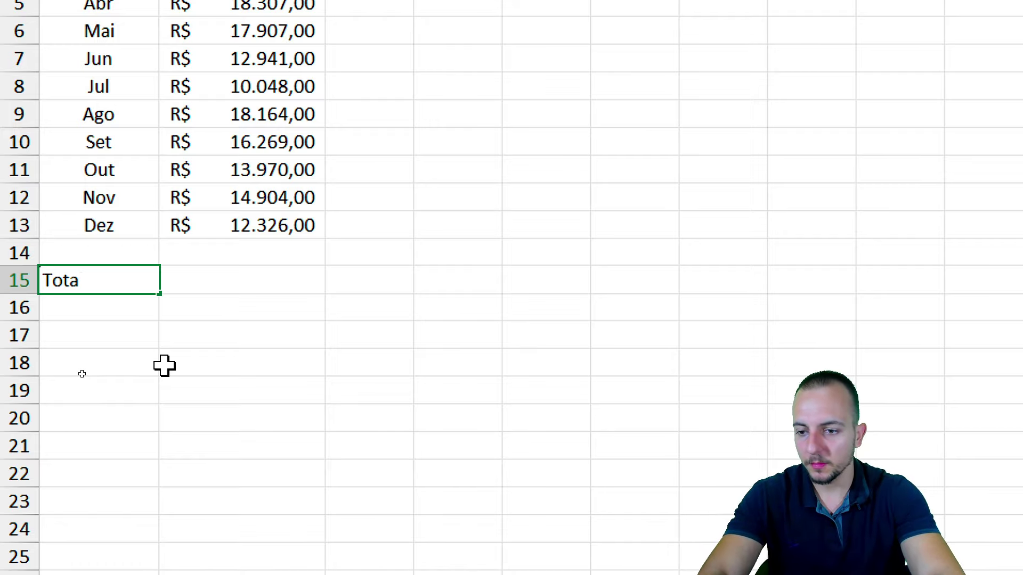
{"action": "type", "text": "l"}
{"action": "key", "text": "Tab"}
Enter =SOMA(B2:B13) in B15, totalling R$ 179.671,00.
{"action": "type", "text": "soma"}
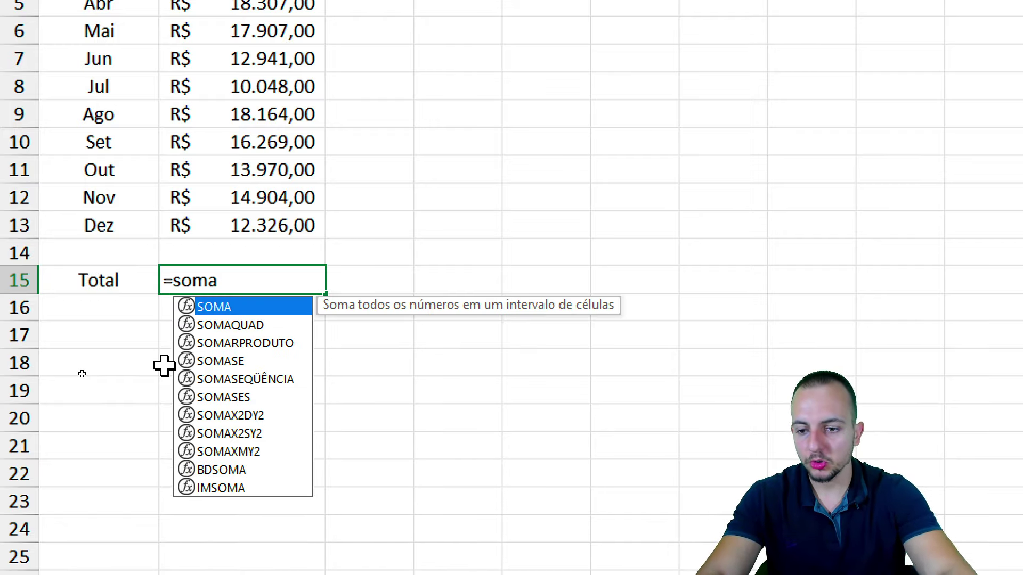
{"action": "double_click", "coordinate": [218, 308]}
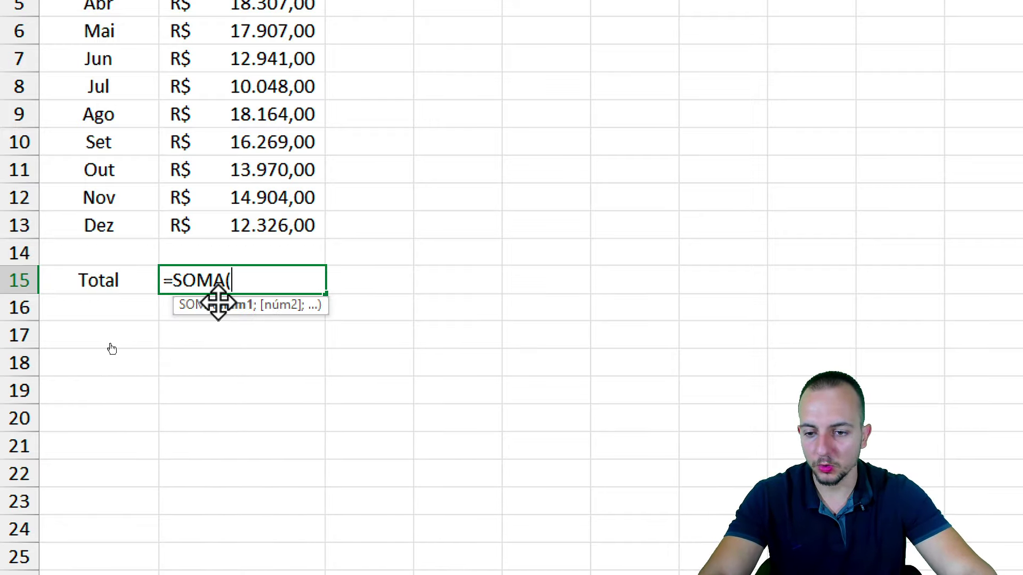
{"action": "left_click_drag", "start_coordinate": [235, 235], "coordinate": [240, 67]}
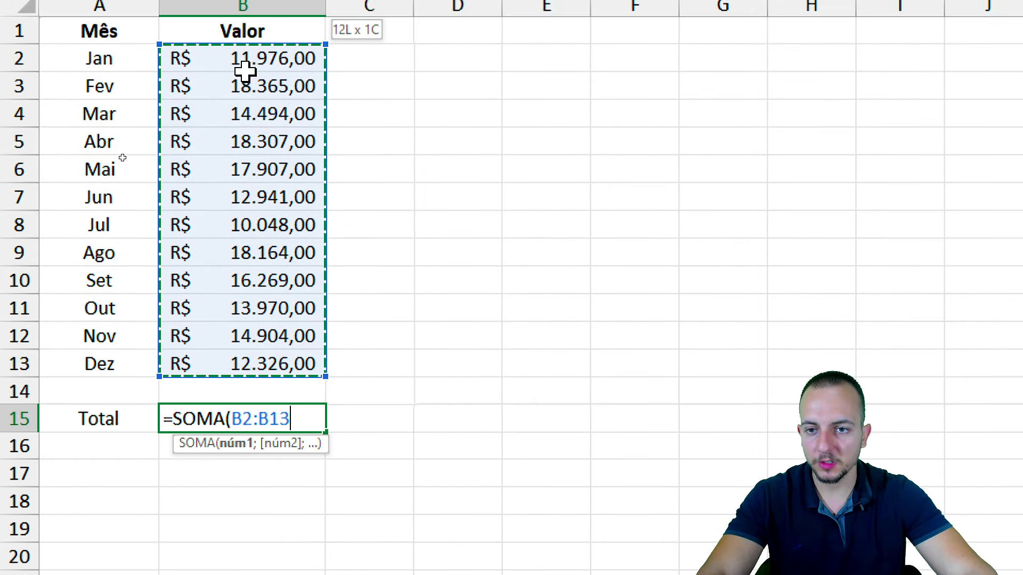
{"action": "scroll", "coordinate": [356, 345], "scroll_direction": "down", "scroll_amount": 2}
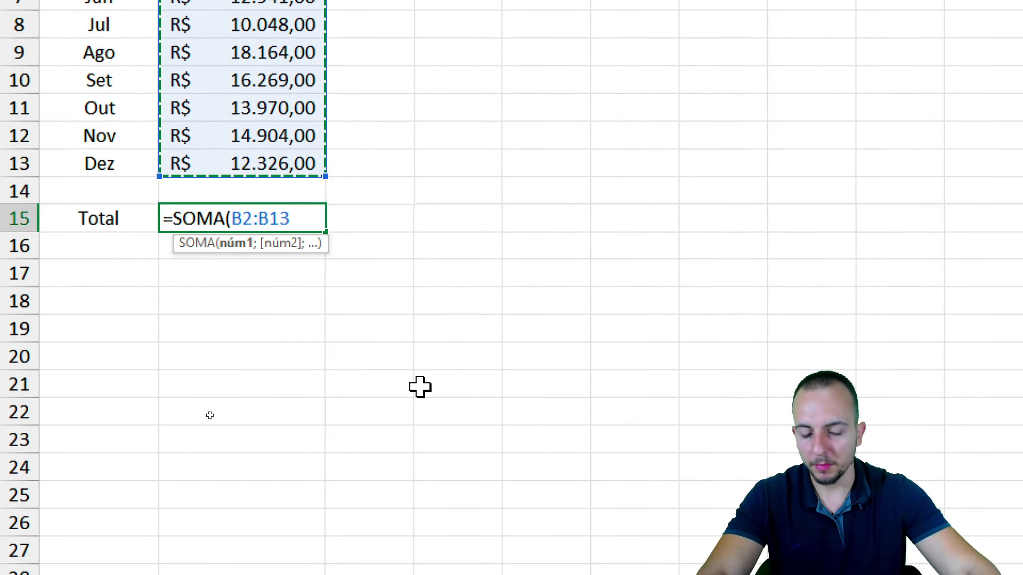
{"action": "key", "text": "Return"}
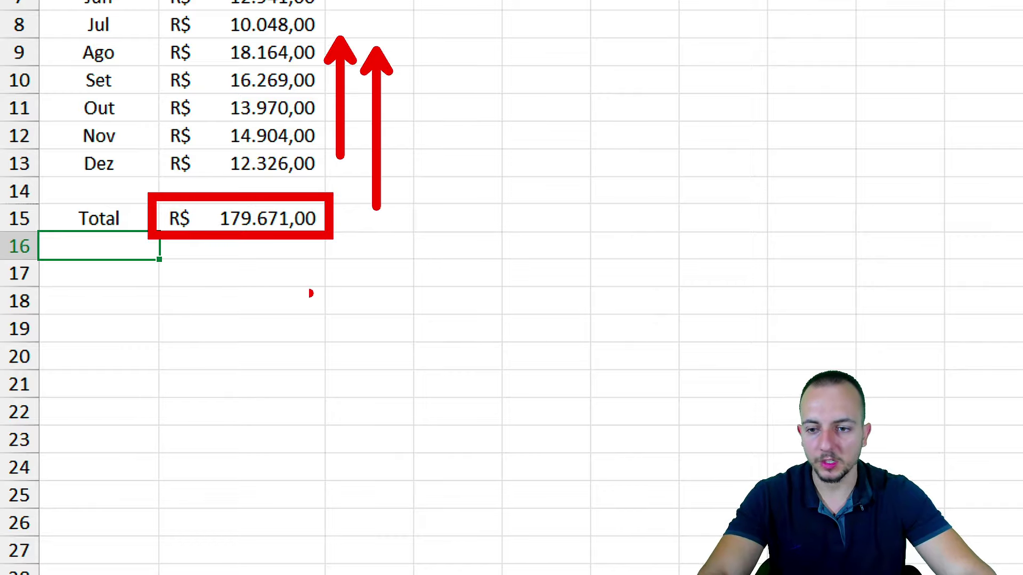
Label A16 Meta and enter the goal R$ 200.000,00 in B16.
{"action": "type", "text": "Meta"}
{"action": "key", "text": "Return"}
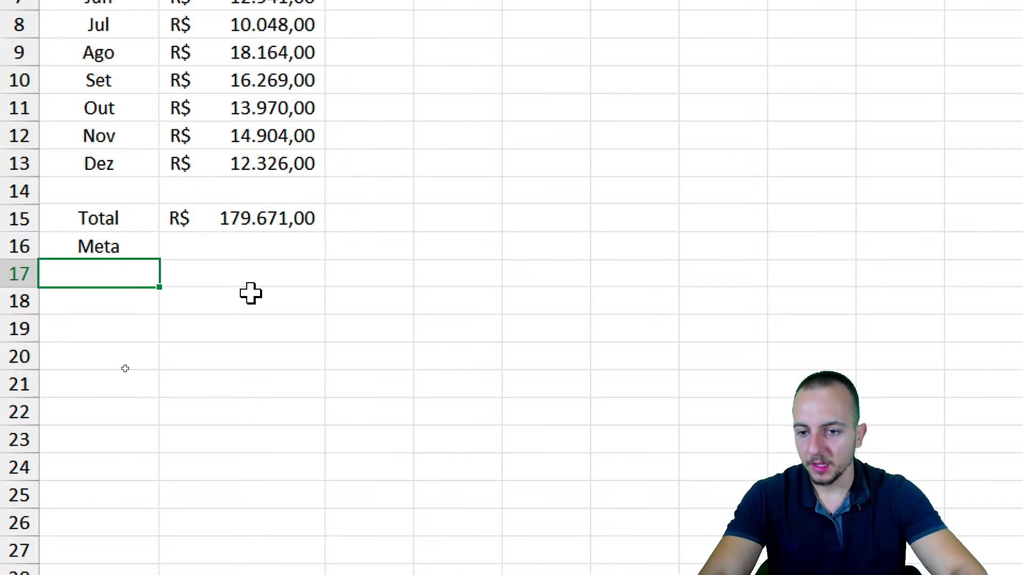
{"action": "key", "text": "Up"}
{"action": "key", "text": "Right"}
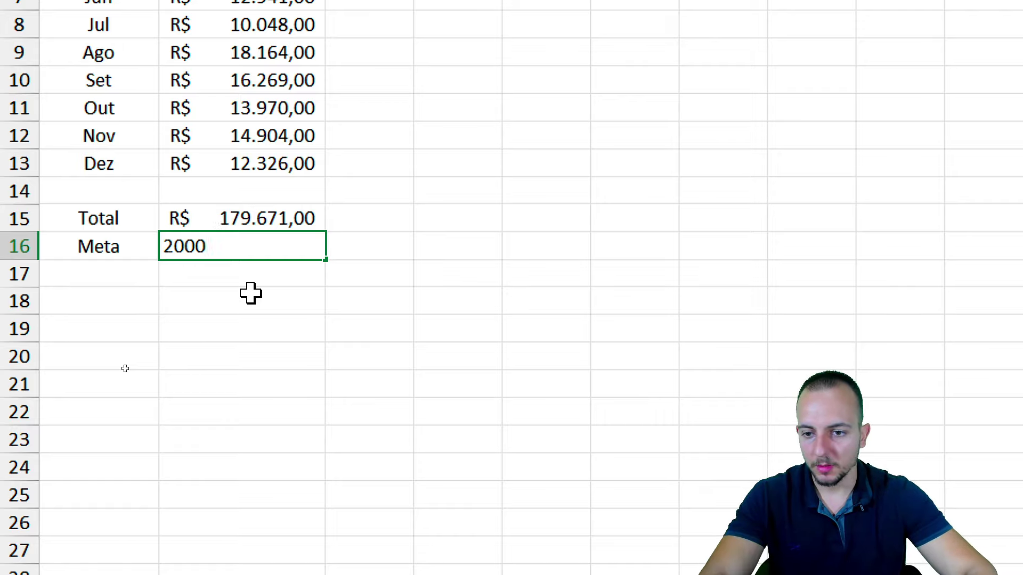
{"action": "key", "text": "Return"}
{"action": "left_click", "coordinate": [264, 334]}
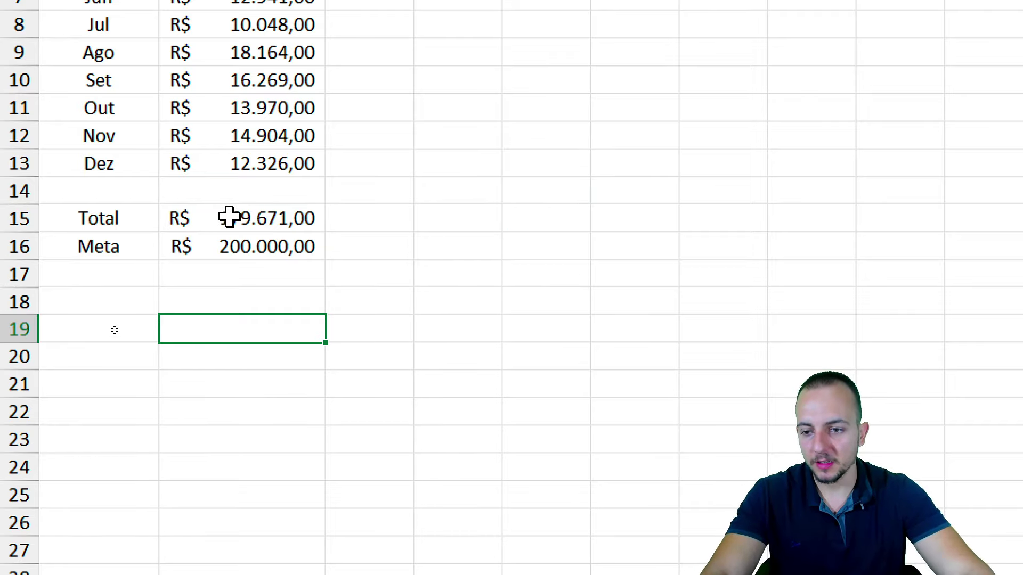
Test a 350.000 total in B15, then undo to restore the SOMA formula.
{"action": "left_click", "coordinate": [229, 216]}
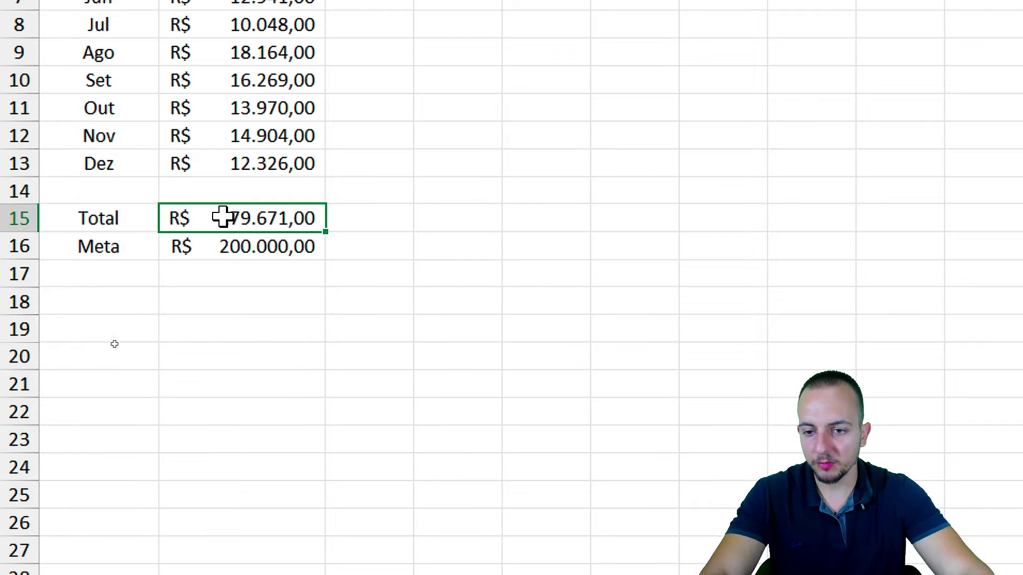
{"action": "key", "text": "F2"}
{"action": "type", "text": "350."}
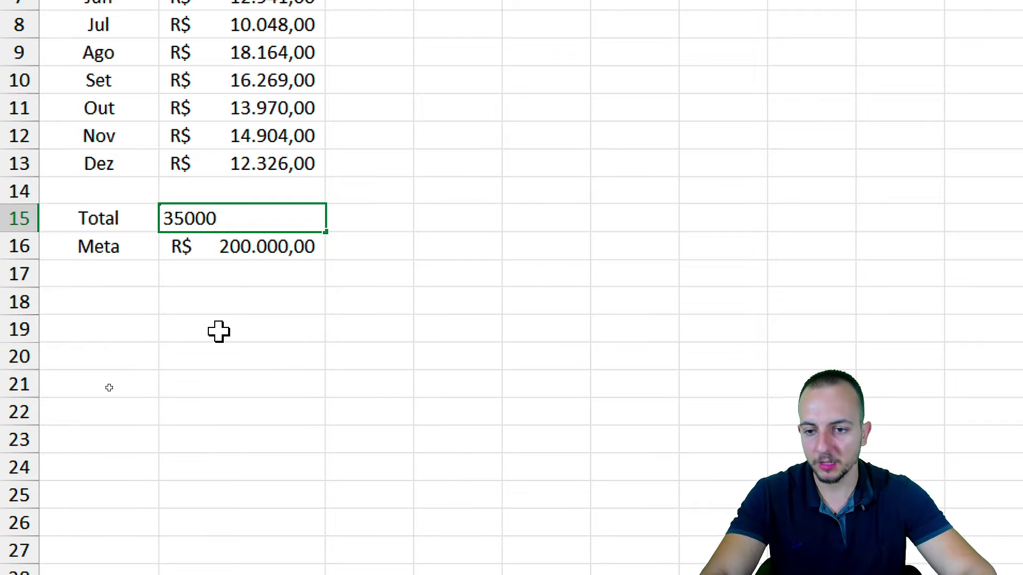
{"action": "type", "text": "0"}
{"action": "key", "text": "Return"}
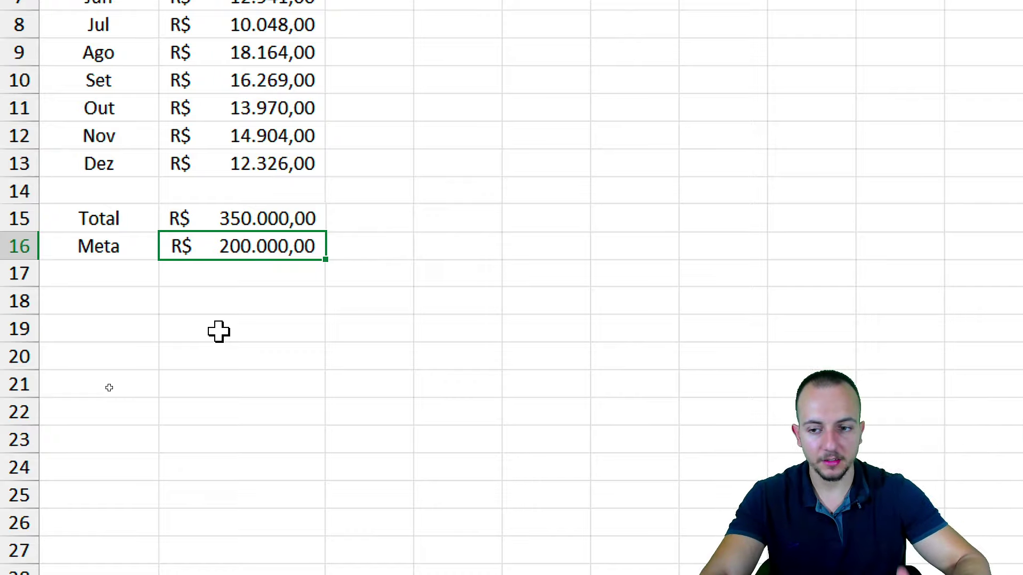
{"action": "key", "text": "ctrl+z"}
{"action": "left_click_drag", "start_coordinate": [107, 218], "coordinate": [201, 252]}
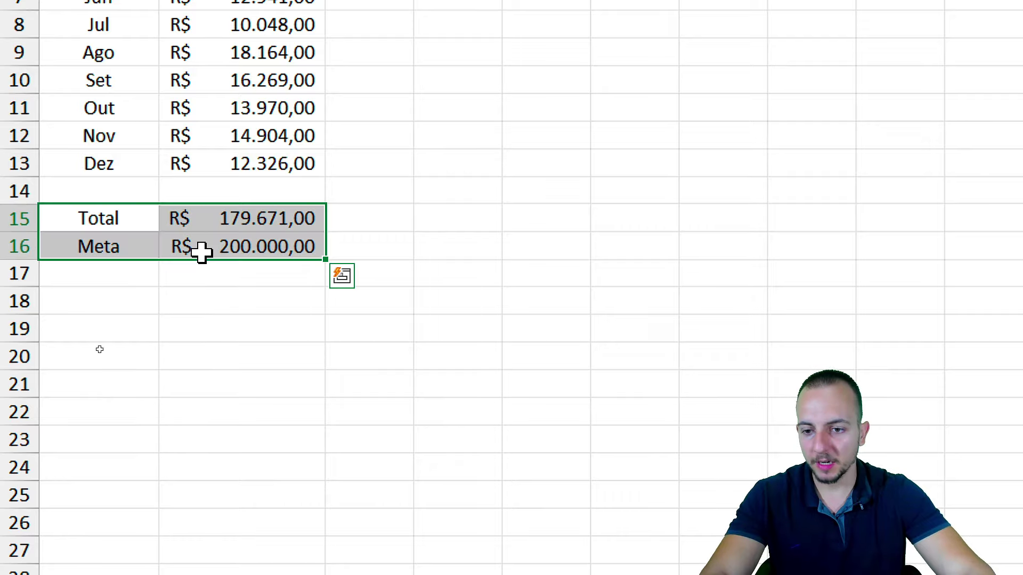
{"action": "left_click", "coordinate": [127, 274]}
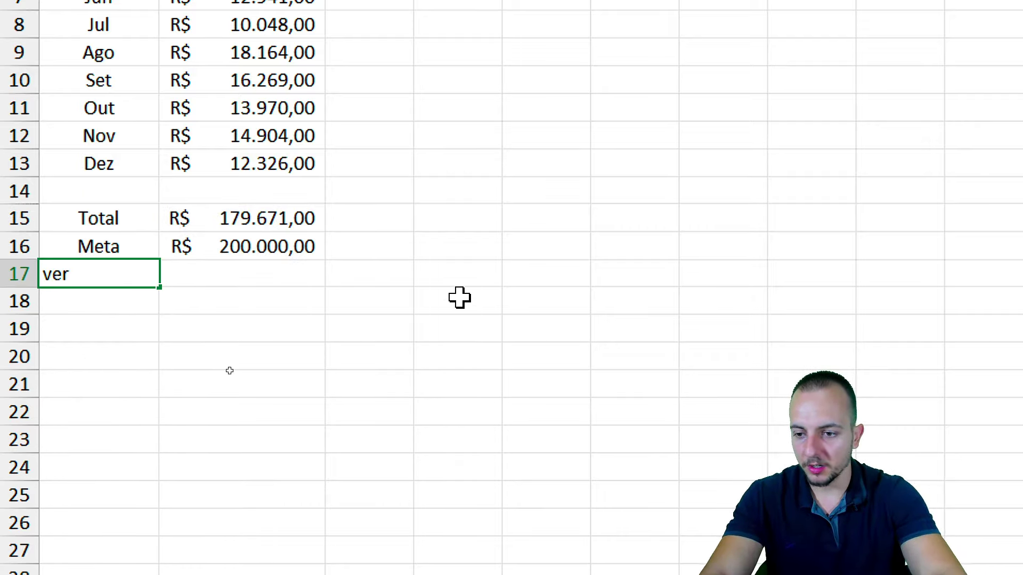
Enter the labels Vermelho in A17 and Verde in A18.
{"action": "type", "text": "Vermelho"}
{"action": "key", "text": "Return"}
{"action": "type", "text": "Verde"}
{"action": "key", "text": "Return"}
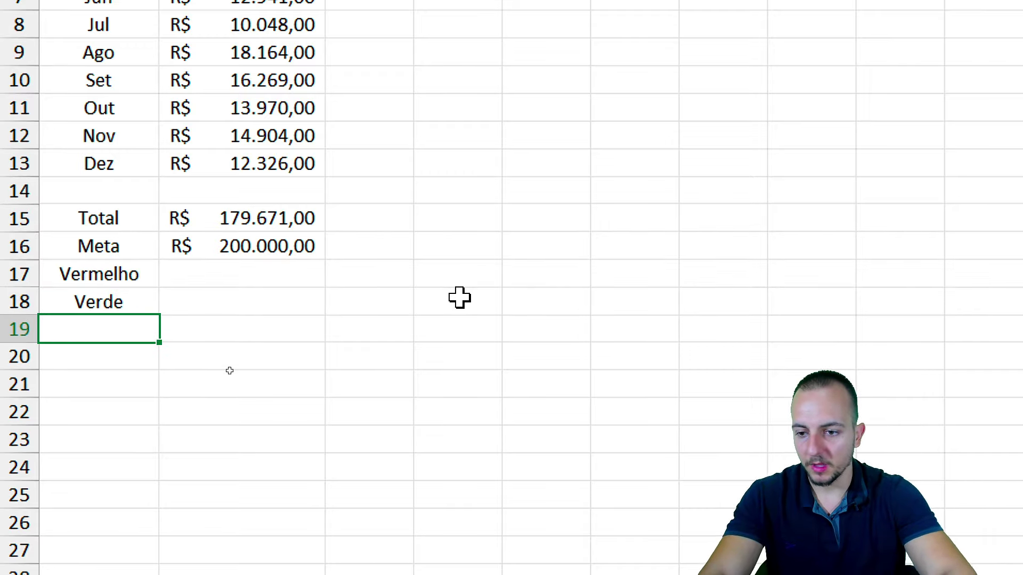
Put 200.000 in B17, fill it down to B18, and select A16:B18.
{"action": "left_click_drag", "start_coordinate": [128, 274], "coordinate": [219, 294]}
{"action": "left_click", "coordinate": [189, 276]}
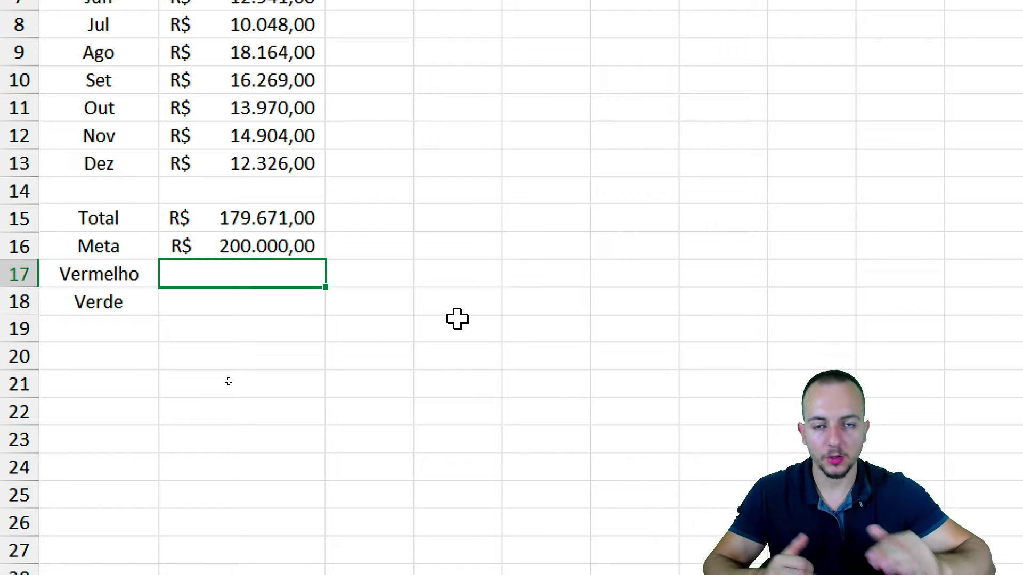
{"action": "left_click_drag", "start_coordinate": [123, 274], "coordinate": [191, 272]}
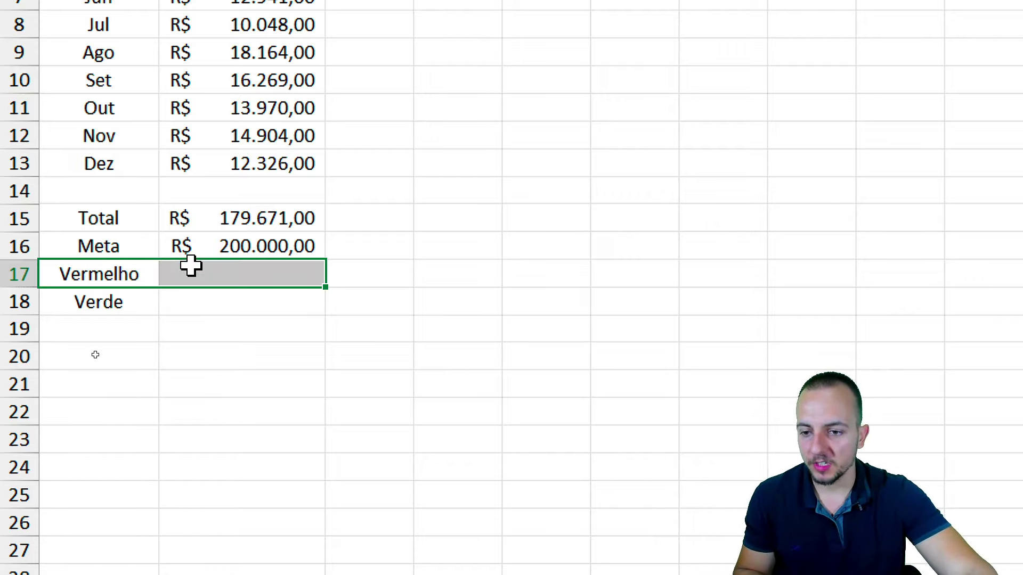
{"action": "left_click", "coordinate": [197, 273]}
{"action": "type", "text": "20"}
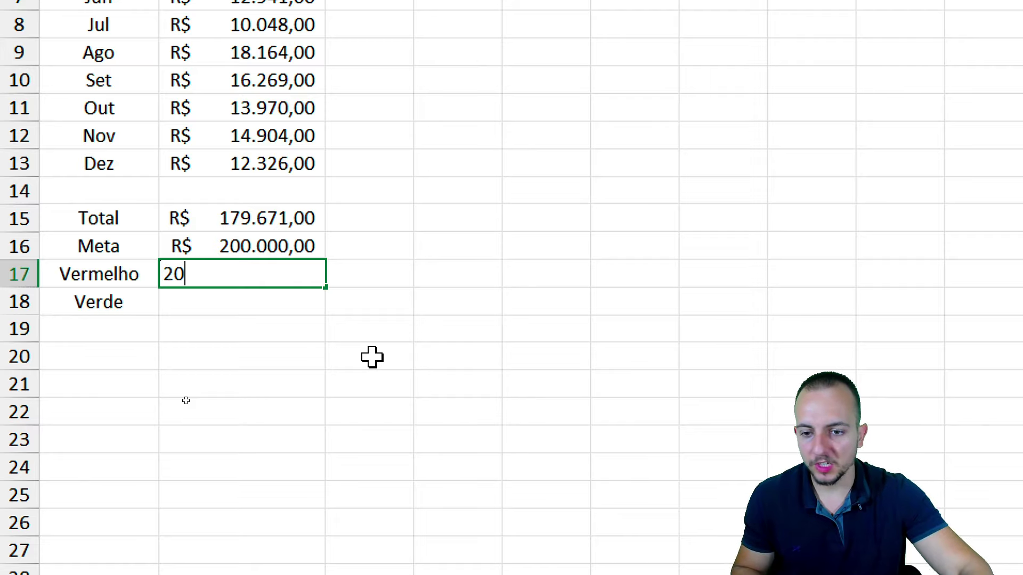
{"action": "type", "text": "000"}
{"action": "key", "text": "Return"}
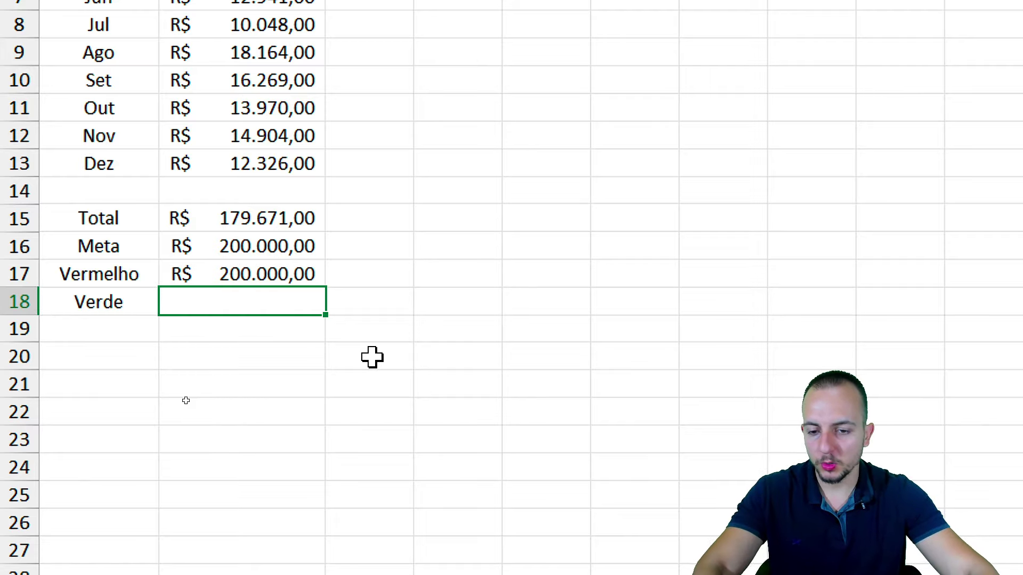
{"action": "key", "text": "ctrl+d"}
{"action": "left_click_drag", "start_coordinate": [99, 246], "coordinate": [201, 304]}
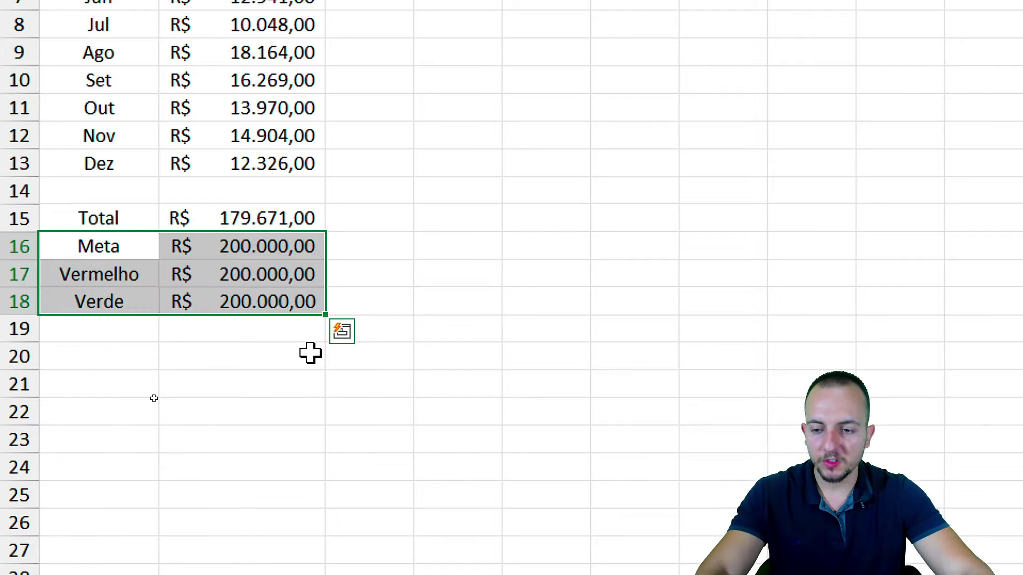
{"action": "left_click_drag", "start_coordinate": [133, 248], "coordinate": [247, 302]}
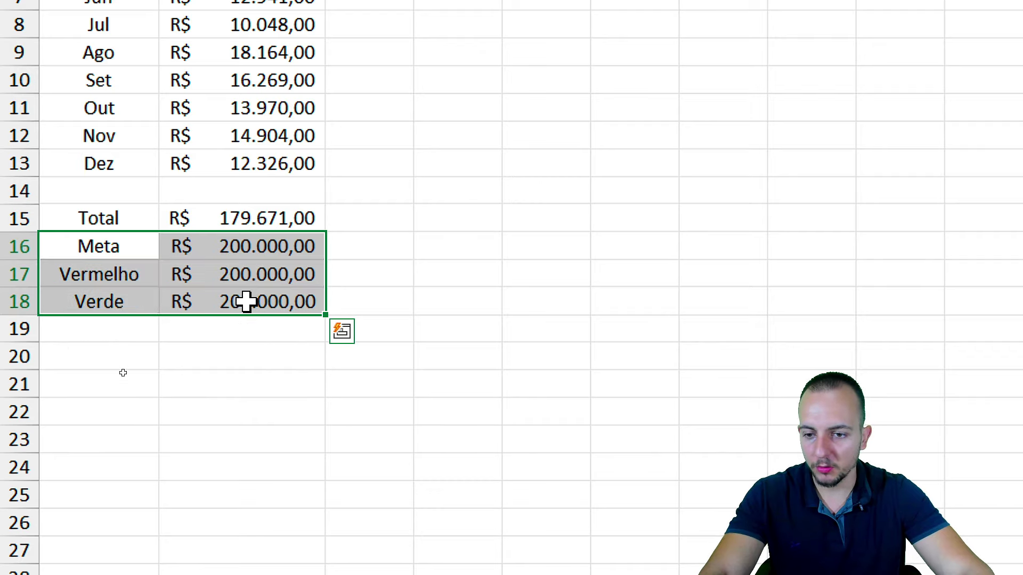
{"action": "left_click_drag", "start_coordinate": [81, 223], "coordinate": [293, 217]}
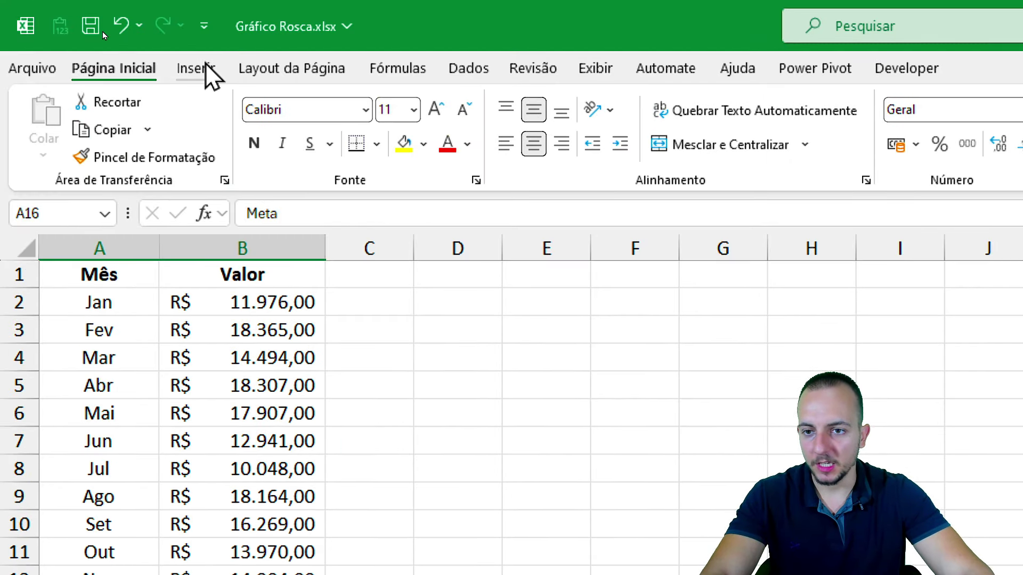
Insert a Rosca doughnut chart from the Meta, Vermelho and Verde rows (A16:B18).
{"action": "left_click", "coordinate": [206, 64]}
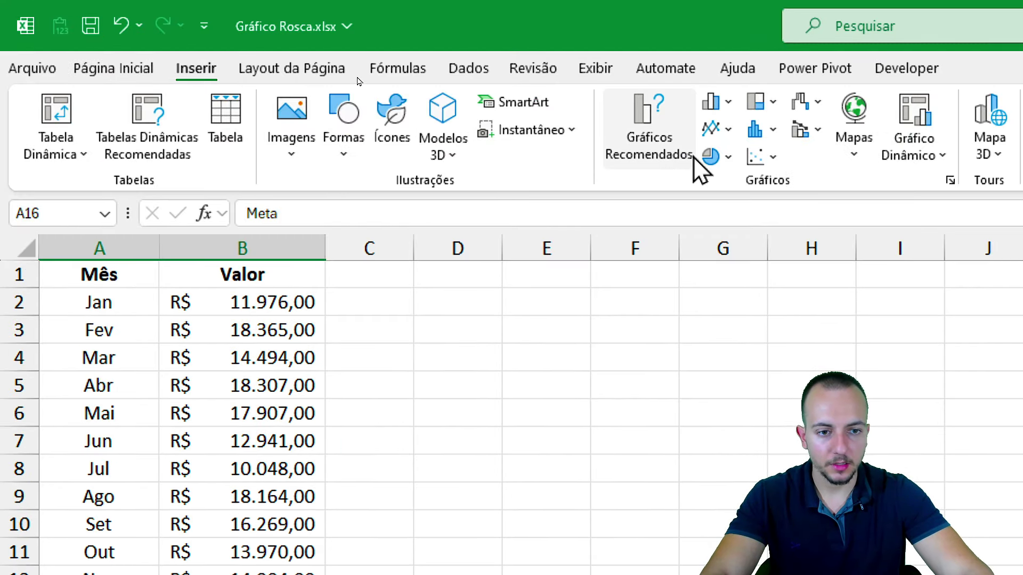
{"action": "left_click", "coordinate": [719, 157]}
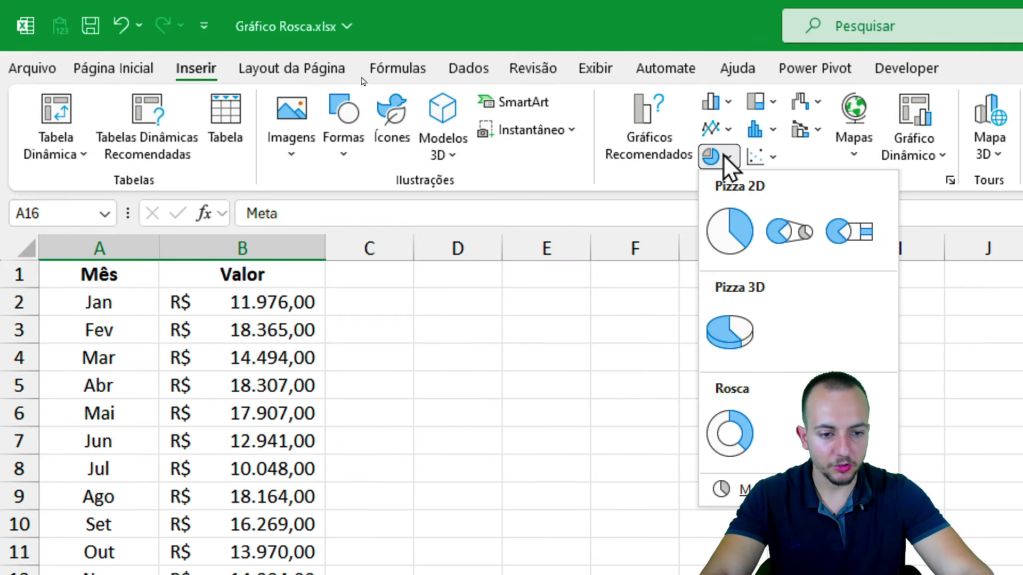
{"action": "left_click", "coordinate": [736, 450]}
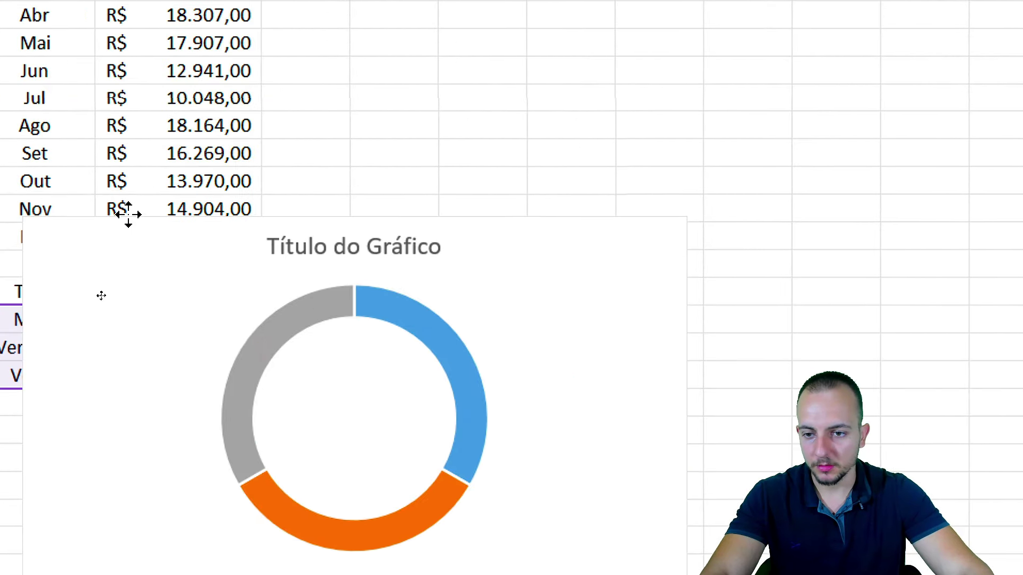
Move the donut chart beside the table, enlarge it, and point out the Meta, Vermelho and Verde slices.
{"action": "left_click_drag", "start_coordinate": [128, 213], "coordinate": [455, 138]}
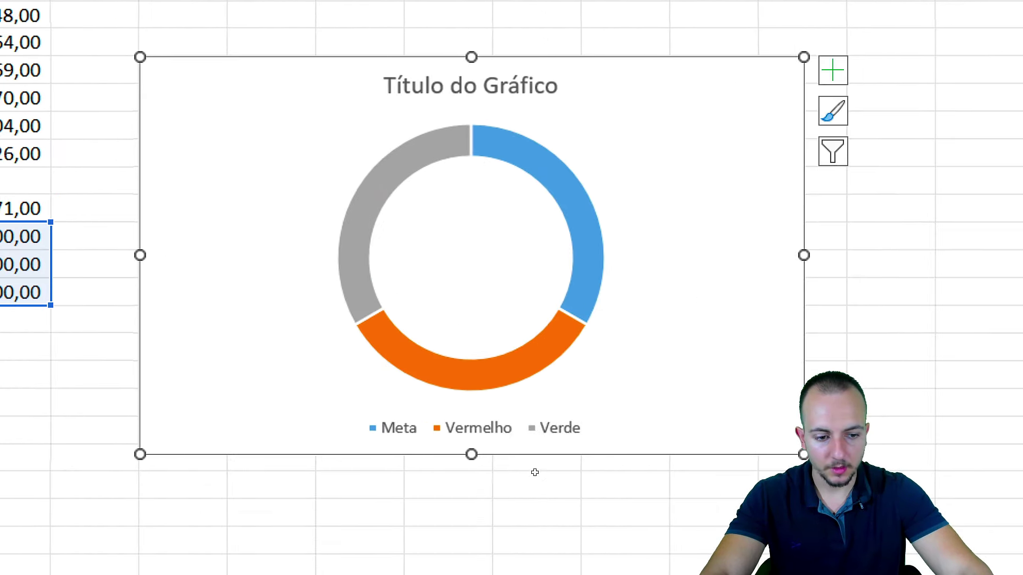
{"action": "left_click_drag", "start_coordinate": [541, 454], "coordinate": [530, 505]}
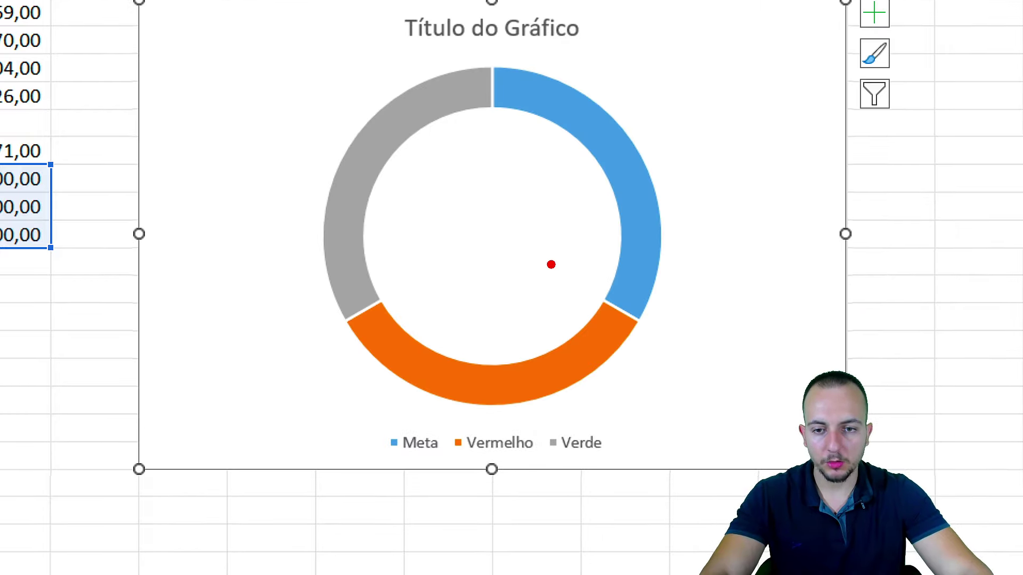
{"action": "mouse_move", "coordinate": [368, 91]}
{"action": "left_mouse_down"}
{"action": "mouse_move", "coordinate": [351, 213]}
{"action": "mouse_move", "coordinate": [315, 94]}
{"action": "left_mouse_up"}
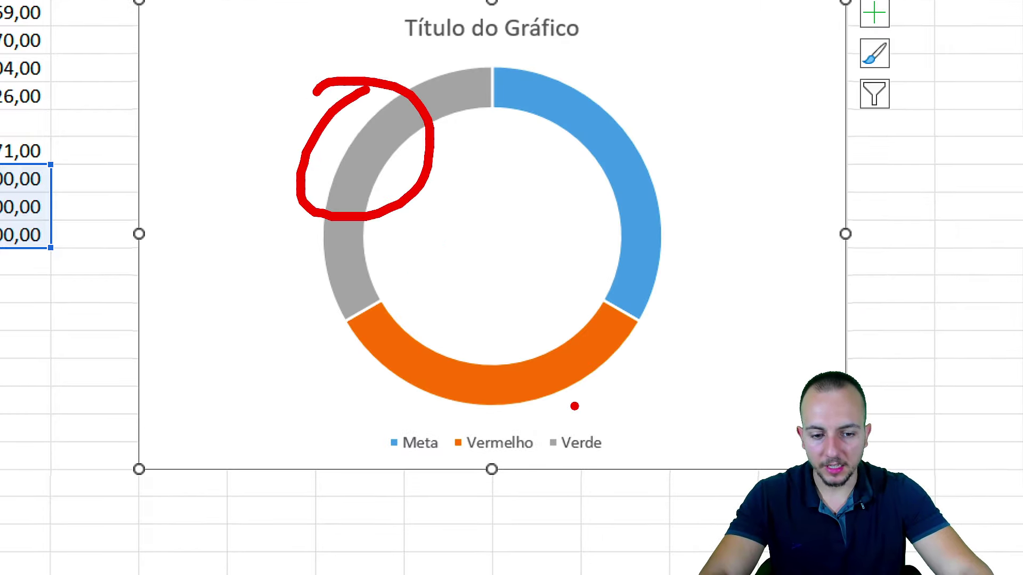
{"action": "left_click_drag", "start_coordinate": [574, 406], "coordinate": [493, 419]}
{"action": "key", "text": "ctrl+z"}
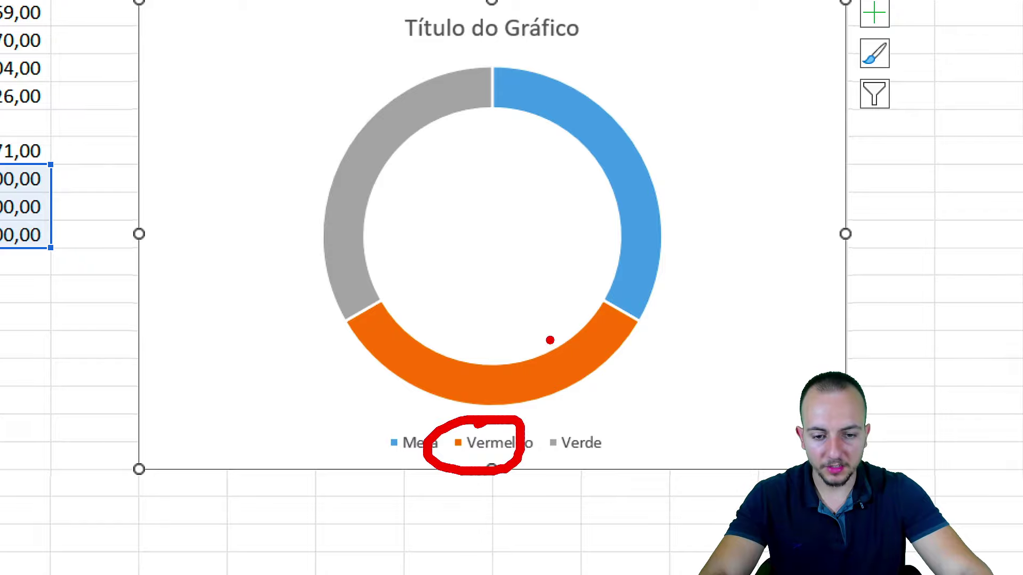
{"action": "left_click_drag", "start_coordinate": [548, 338], "coordinate": [501, 407]}
{"action": "left_click_drag", "start_coordinate": [407, 419], "coordinate": [406, 456]}
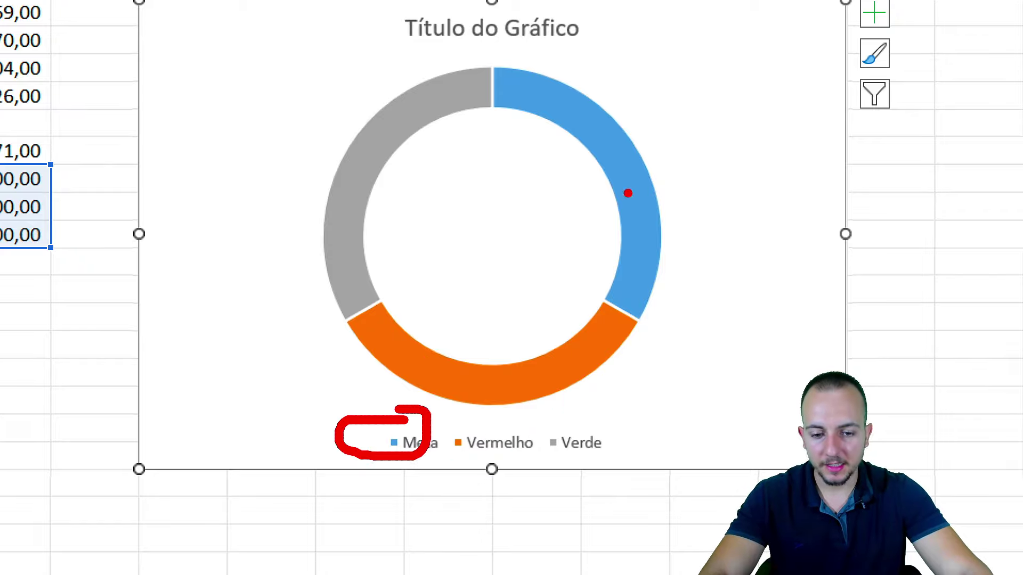
{"action": "left_click_drag", "start_coordinate": [613, 105], "coordinate": [655, 114]}
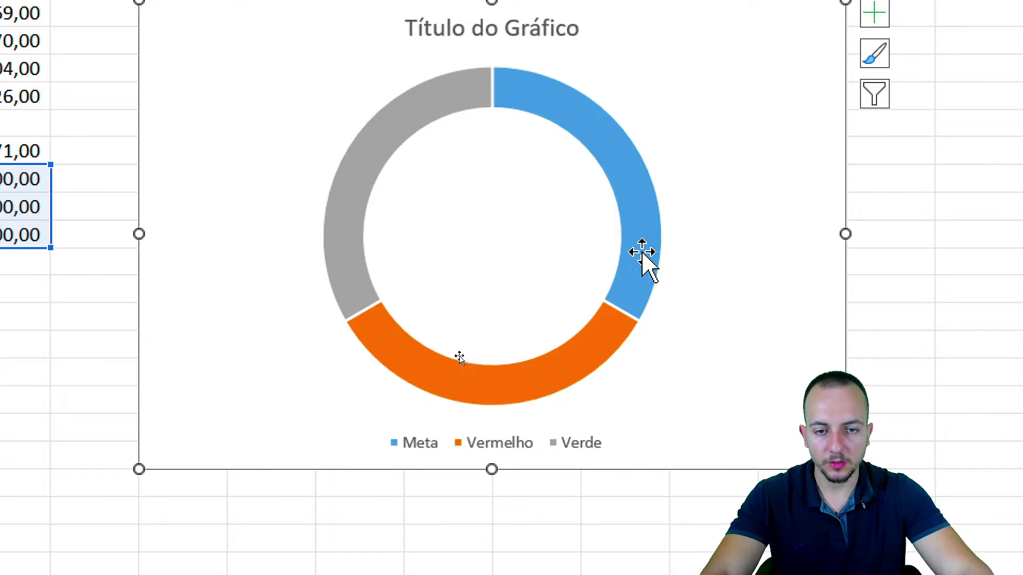
Open Formatar Série de Dados for the ring and raise its hole size from 75% to 78%.
{"action": "right_click", "coordinate": [504, 85]}
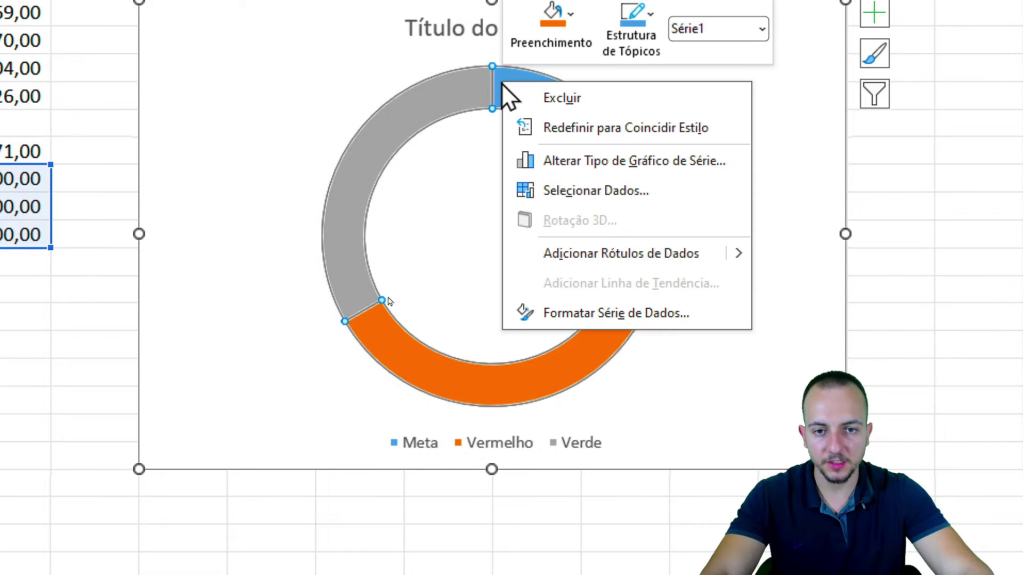
{"action": "left_click", "coordinate": [602, 315]}
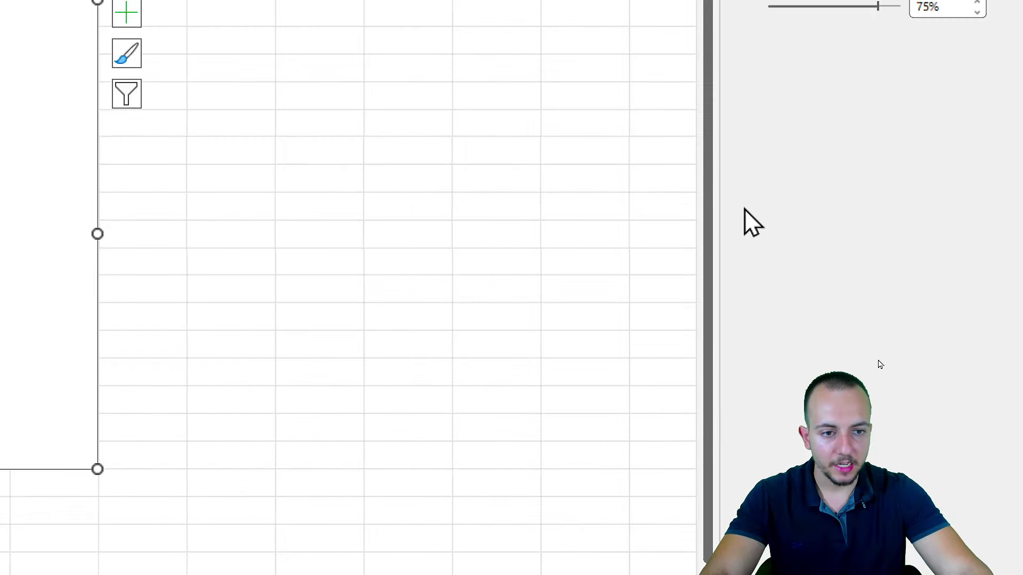
{"action": "left_click_drag", "start_coordinate": [701, 226], "coordinate": [487, 235]}
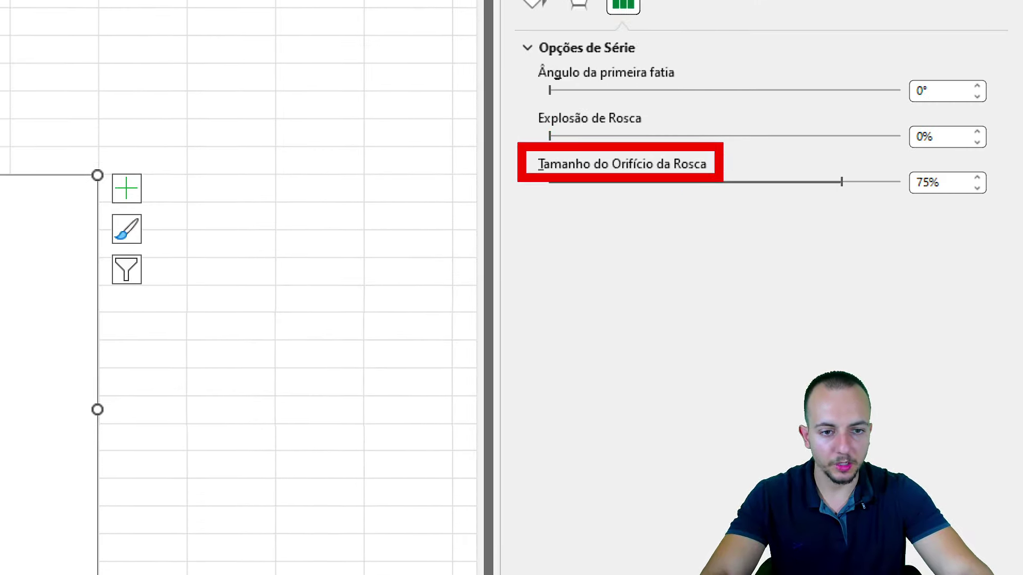
{"action": "left_click", "coordinate": [978, 178]}
{"action": "left_click", "coordinate": [978, 178]}
{"action": "left_click", "coordinate": [977, 177]}
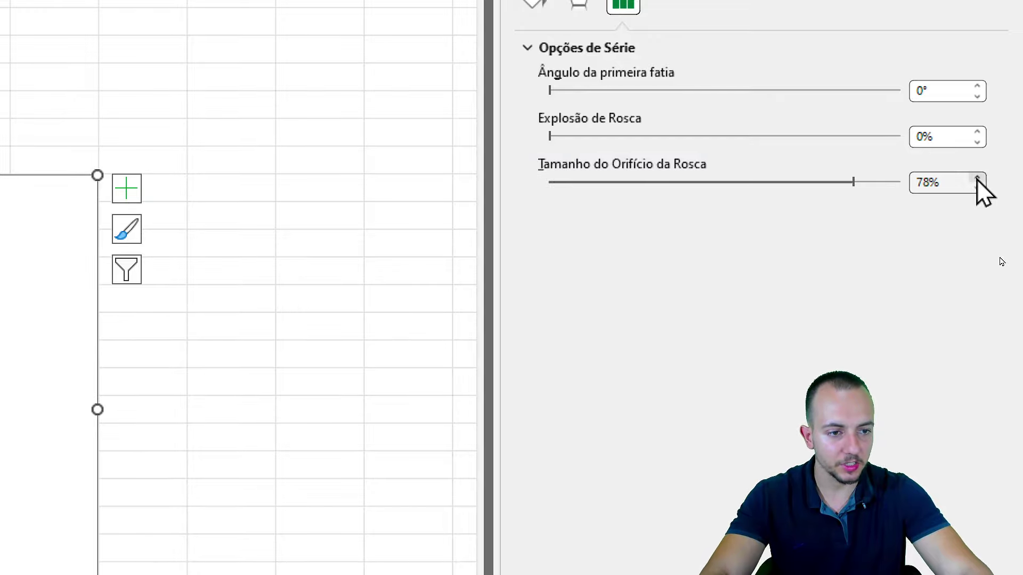
{"action": "left_click", "coordinate": [977, 178]}
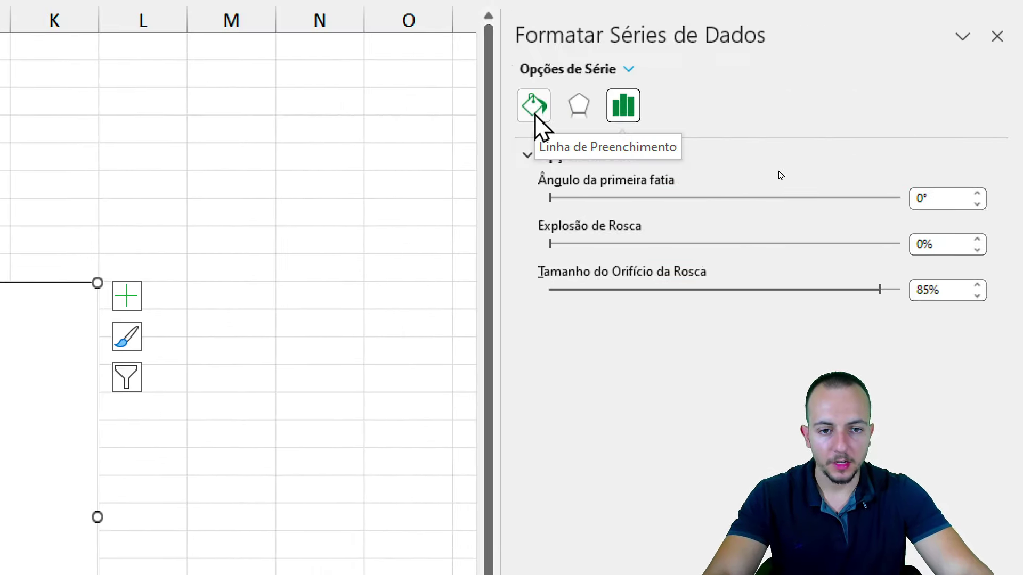
Give the whole donut ring a light grey fill.
{"action": "left_click", "coordinate": [535, 113]}
{"action": "left_click", "coordinate": [569, 155]}
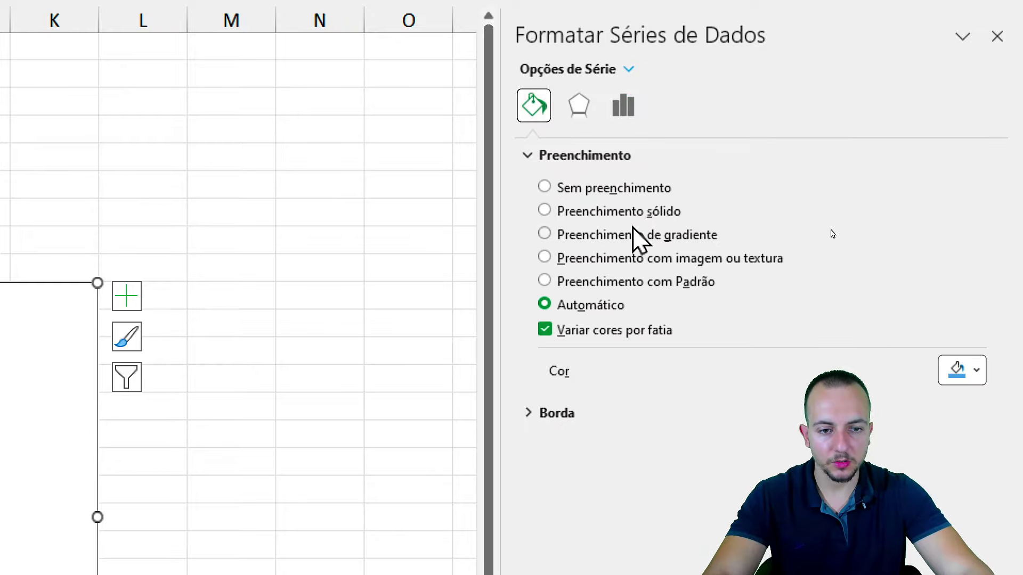
{"action": "left_click", "coordinate": [976, 163]}
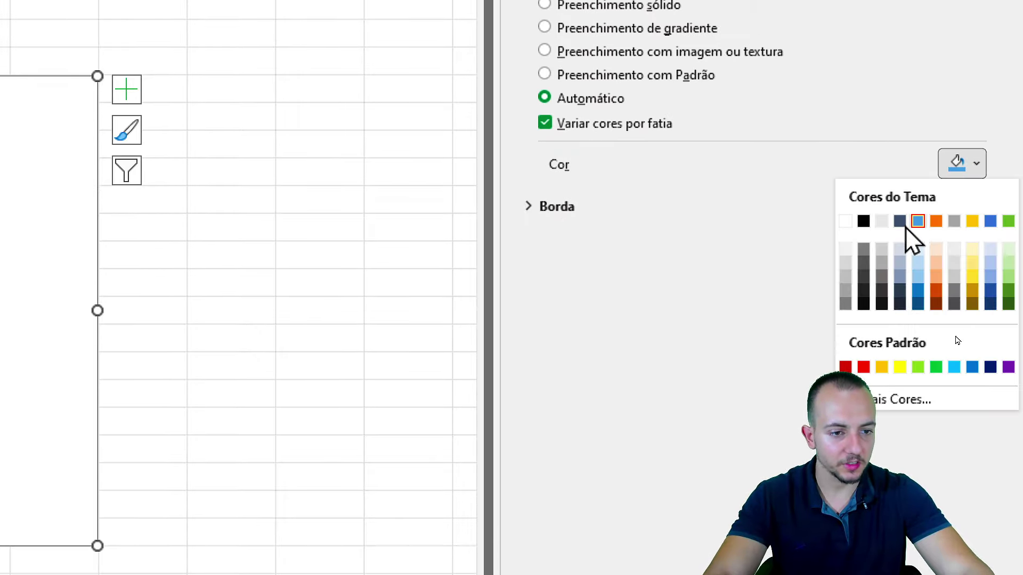
{"action": "left_click", "coordinate": [848, 277]}
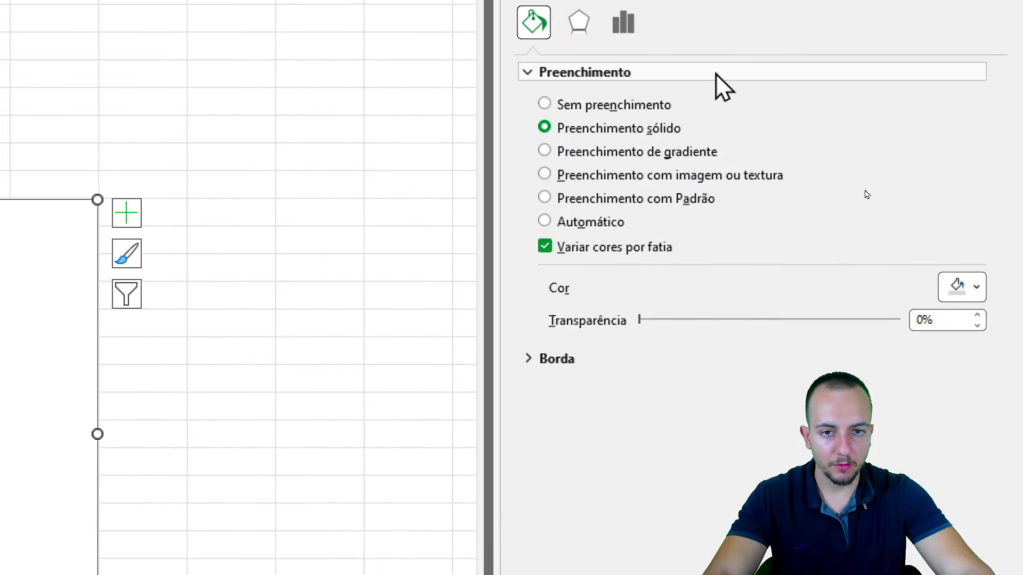
{"action": "left_click", "coordinate": [630, 87]}
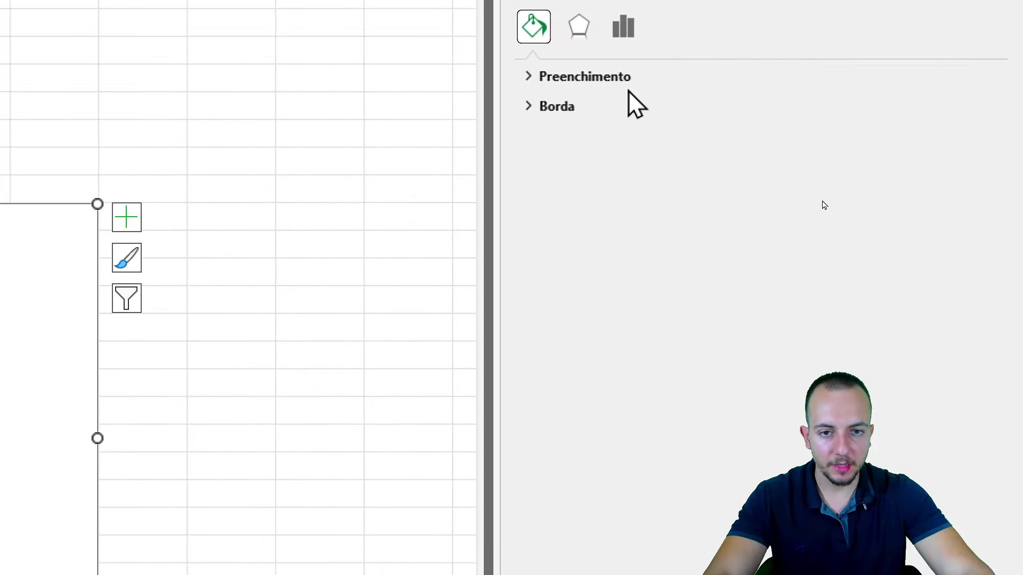
Give the ring a solid dark grey outline, 10 pt wide, with a triple compound line.
{"action": "left_click", "coordinate": [601, 107]}
{"action": "left_click", "coordinate": [578, 162]}
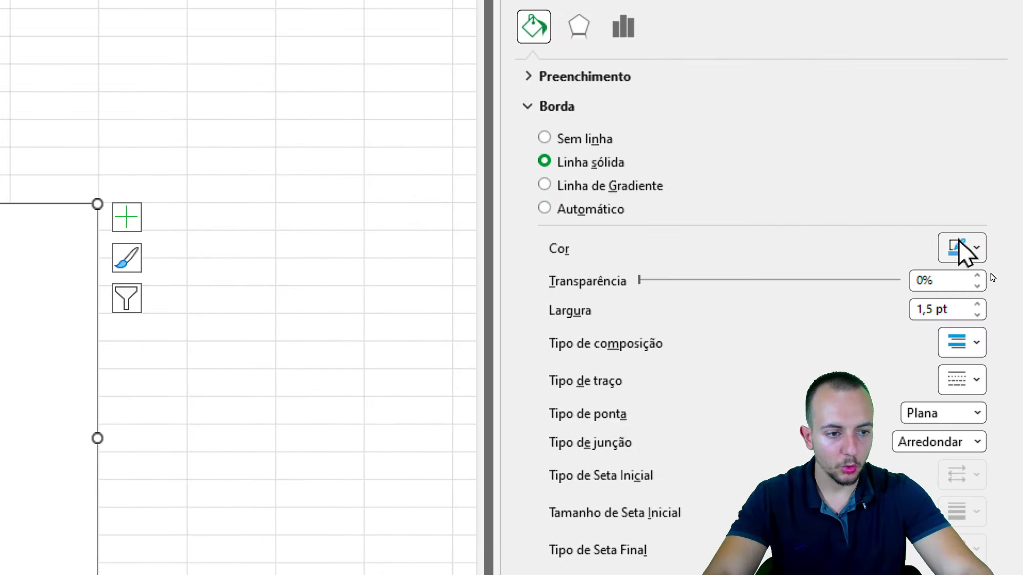
{"action": "left_click", "coordinate": [964, 249]}
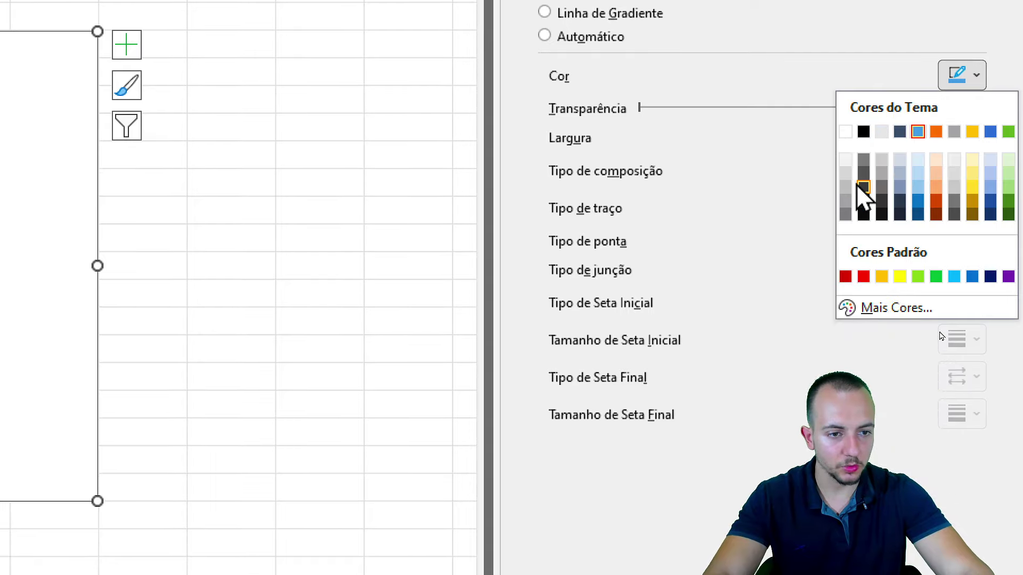
{"action": "left_click", "coordinate": [863, 371]}
{"action": "left_click", "coordinate": [938, 137]}
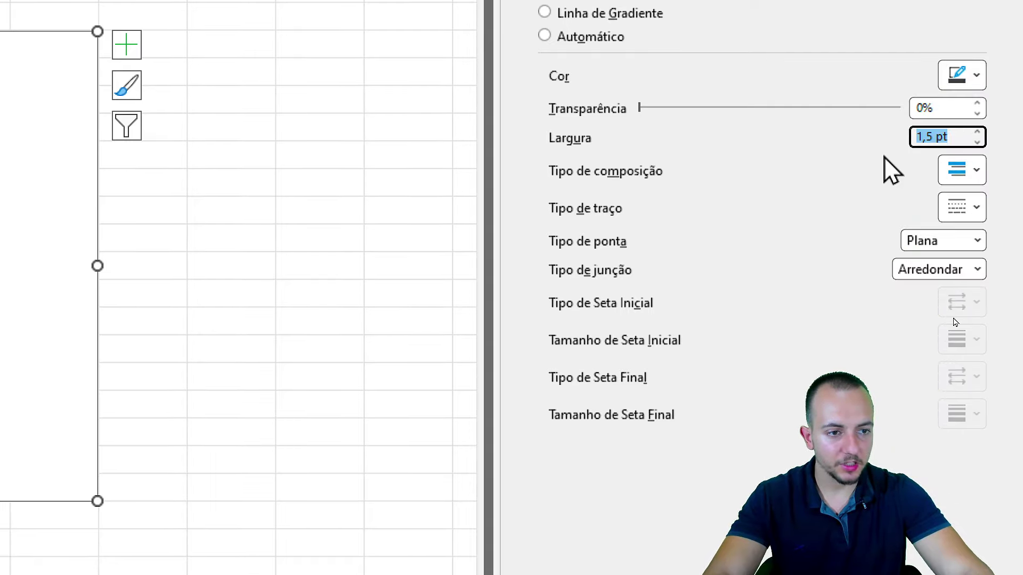
{"action": "type", "text": "10 pt"}
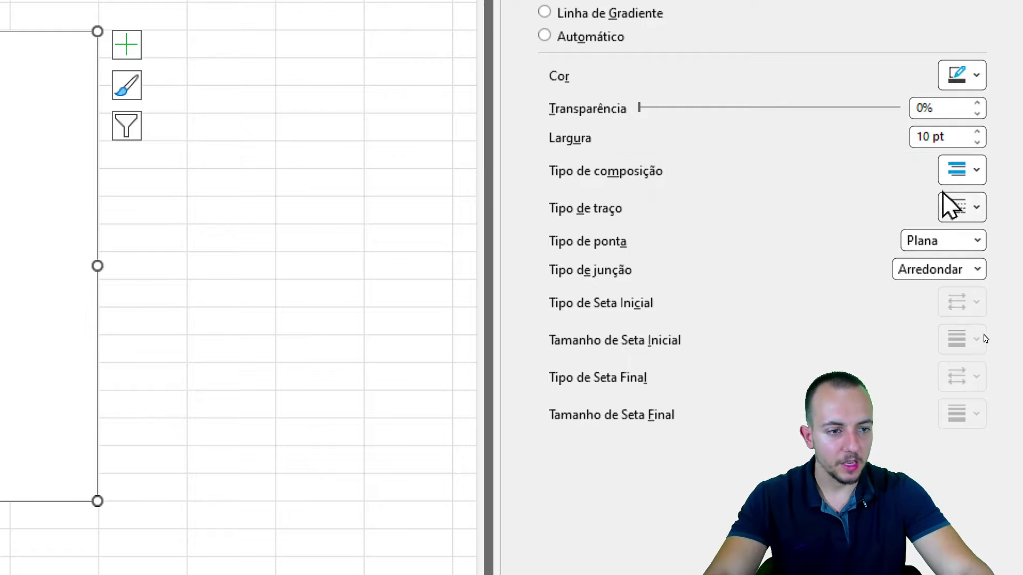
{"action": "left_click", "coordinate": [959, 171]}
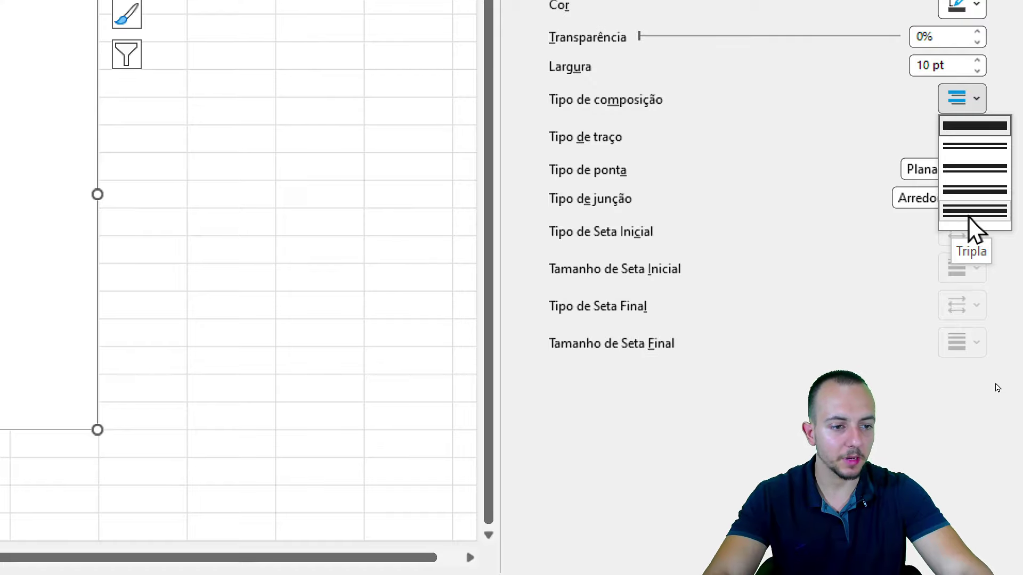
{"action": "left_click", "coordinate": [969, 214]}
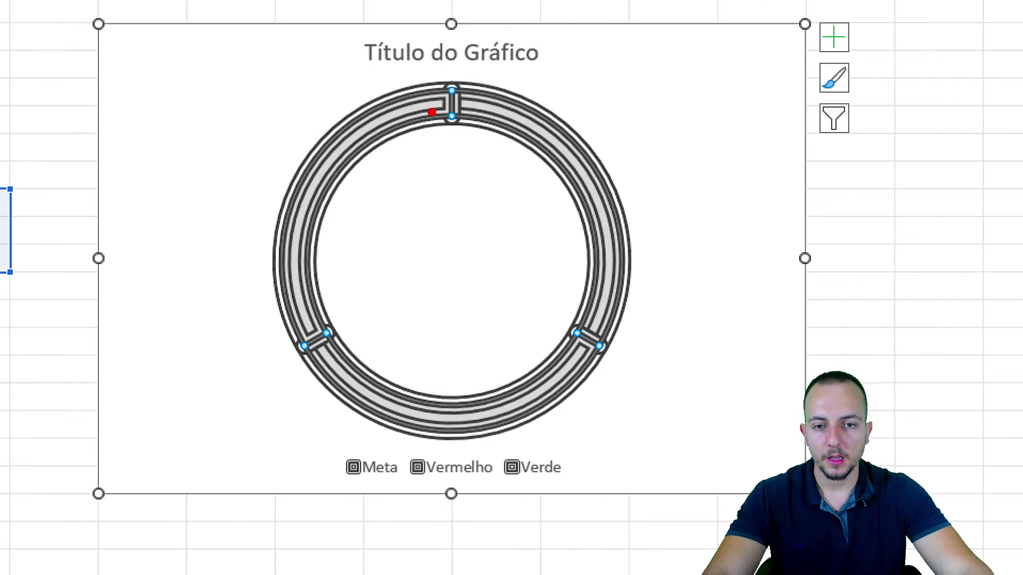
Select only the Verde slice of the ring and show its data point formatting.
{"action": "mouse_move", "coordinate": [447, 70]}
{"action": "left_mouse_down"}
{"action": "mouse_move", "coordinate": [356, 75]}
{"action": "mouse_move", "coordinate": [304, 430]}
{"action": "mouse_move", "coordinate": [663, 171]}
{"action": "mouse_move", "coordinate": [375, 81]}
{"action": "left_mouse_up"}
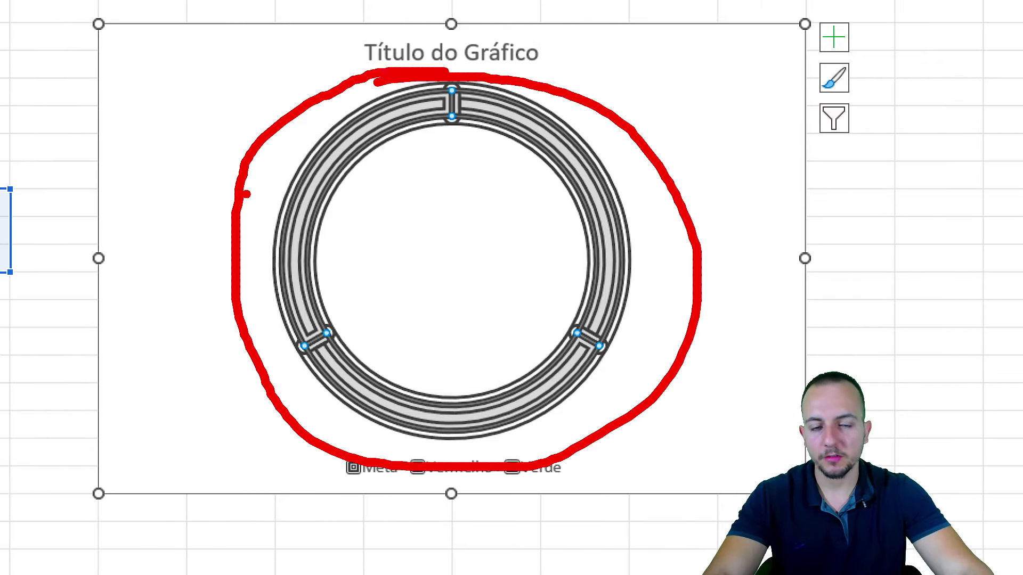
{"action": "key", "text": "Escape"}
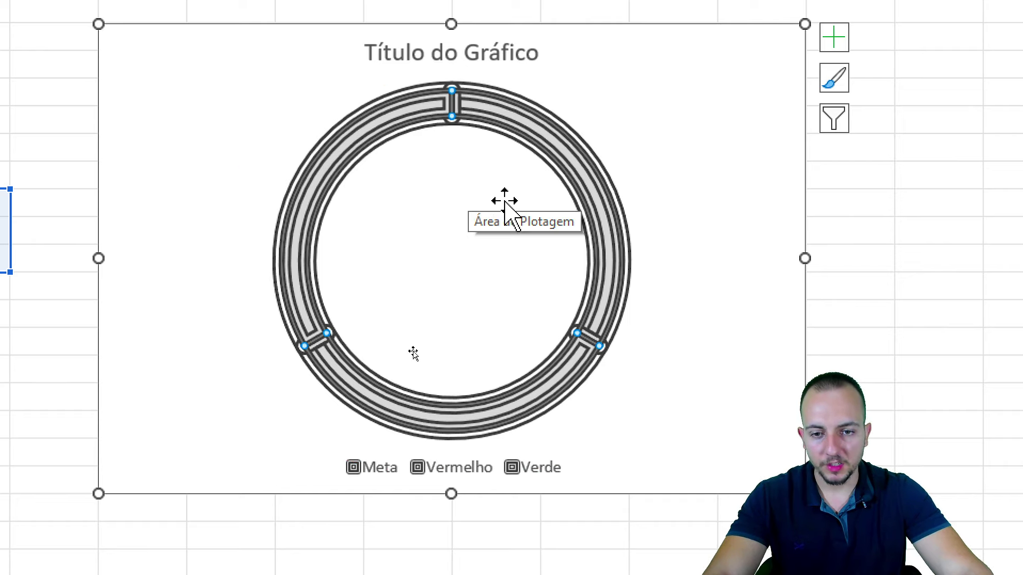
{"action": "key", "text": "ctrl+2"}
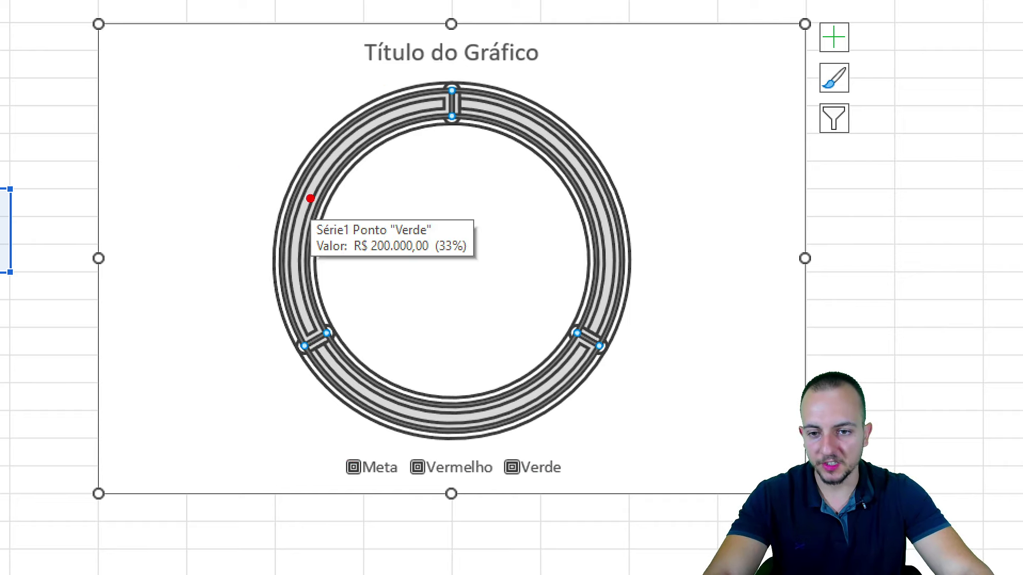
{"action": "left_click_drag", "start_coordinate": [310, 156], "coordinate": [265, 191]}
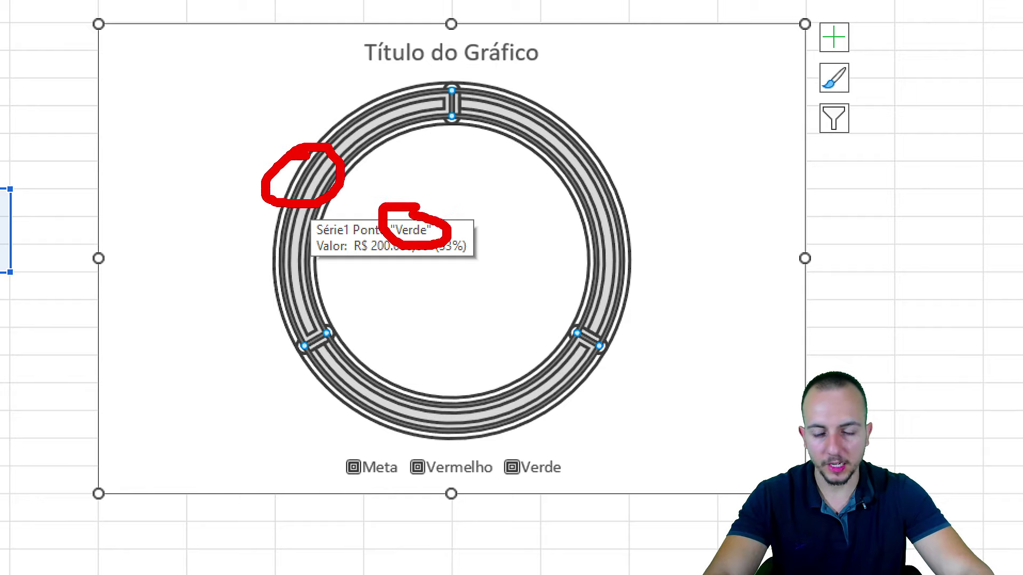
{"action": "key", "text": "Escape"}
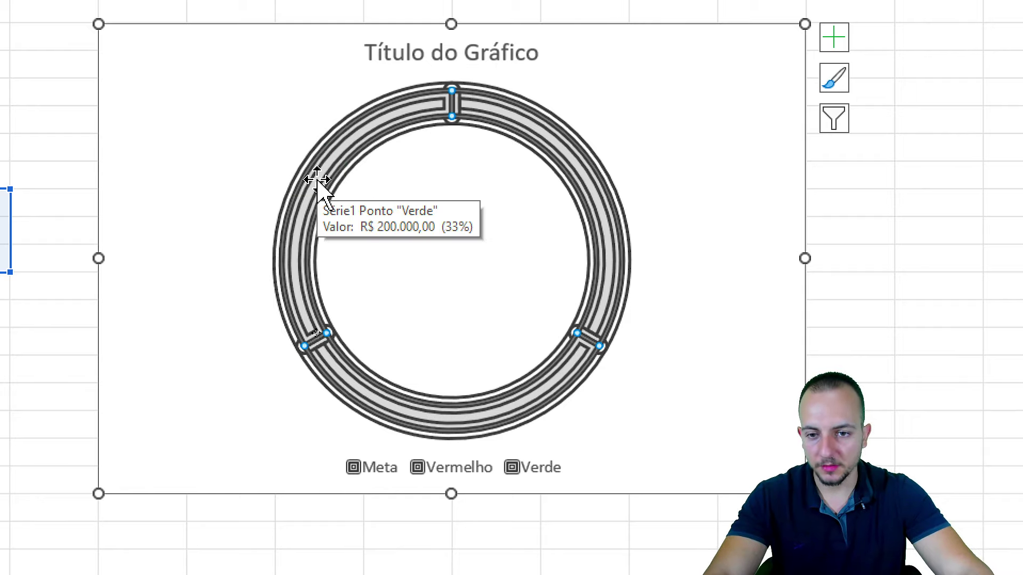
{"action": "left_click", "coordinate": [317, 181]}
{"action": "key", "text": "ctrl+2"}
{"action": "left_click_drag", "start_coordinate": [336, 306], "coordinate": [349, 301]}
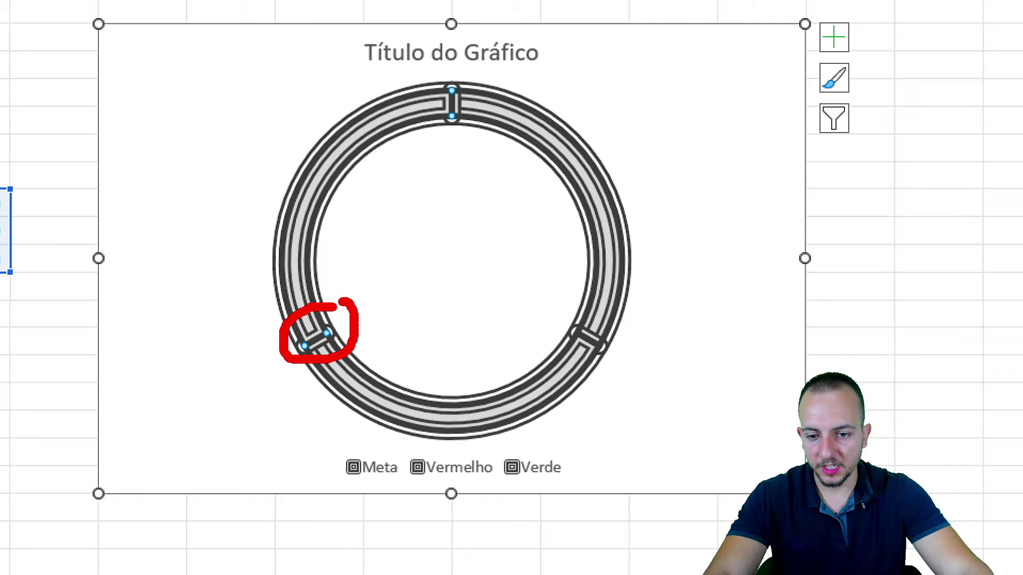
{"action": "left_click_drag", "start_coordinate": [438, 56], "coordinate": [423, 65]}
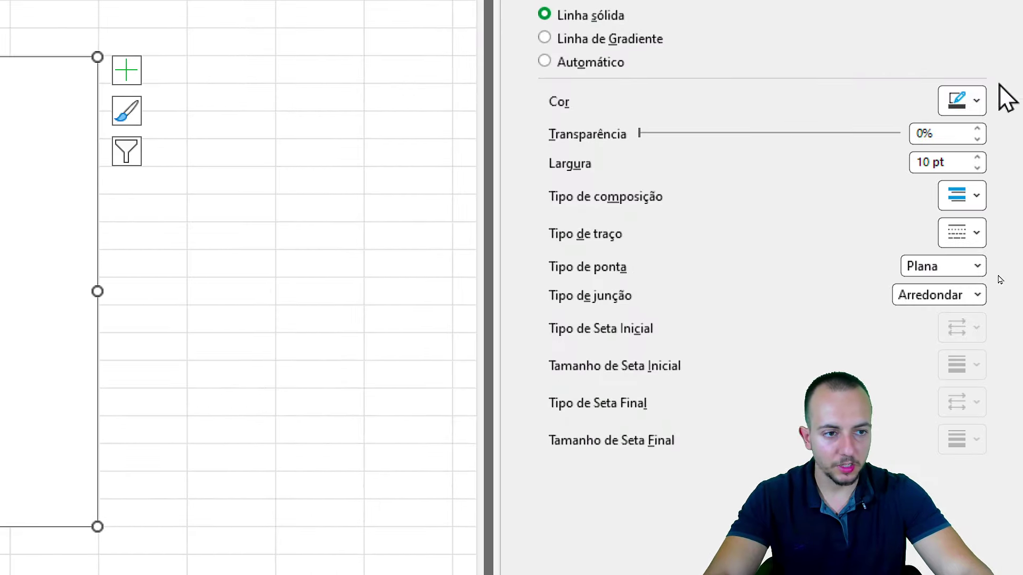
Give the Verde slice a green outline and a light-green fill.
{"action": "left_click", "coordinate": [968, 101]}
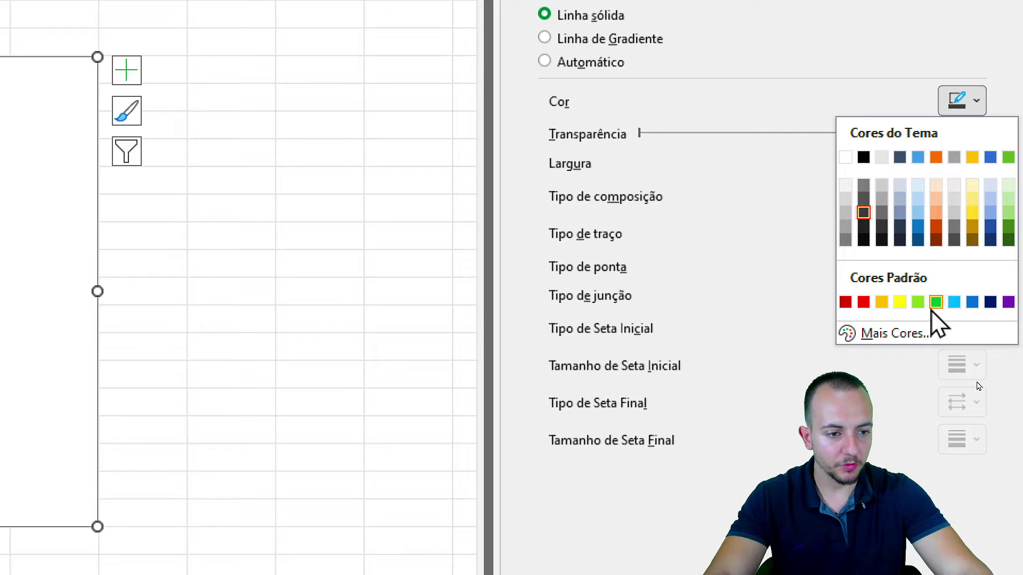
{"action": "left_click", "coordinate": [937, 303]}
{"action": "scroll", "coordinate": [624, 107], "scroll_direction": "up", "scroll_amount": 3}
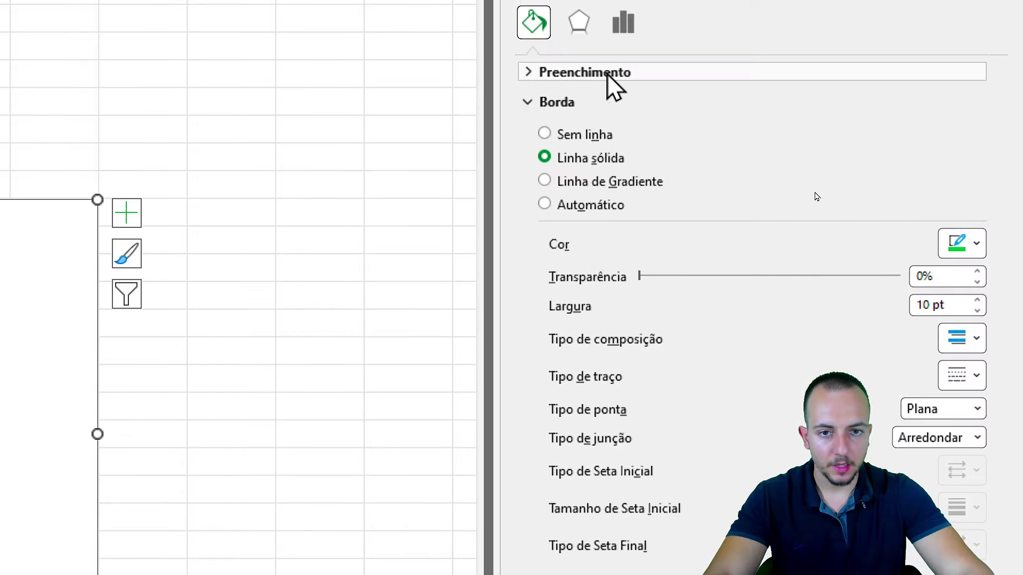
{"action": "left_click", "coordinate": [607, 74]}
{"action": "left_click", "coordinate": [970, 287]}
{"action": "left_click", "coordinate": [1008, 397]}
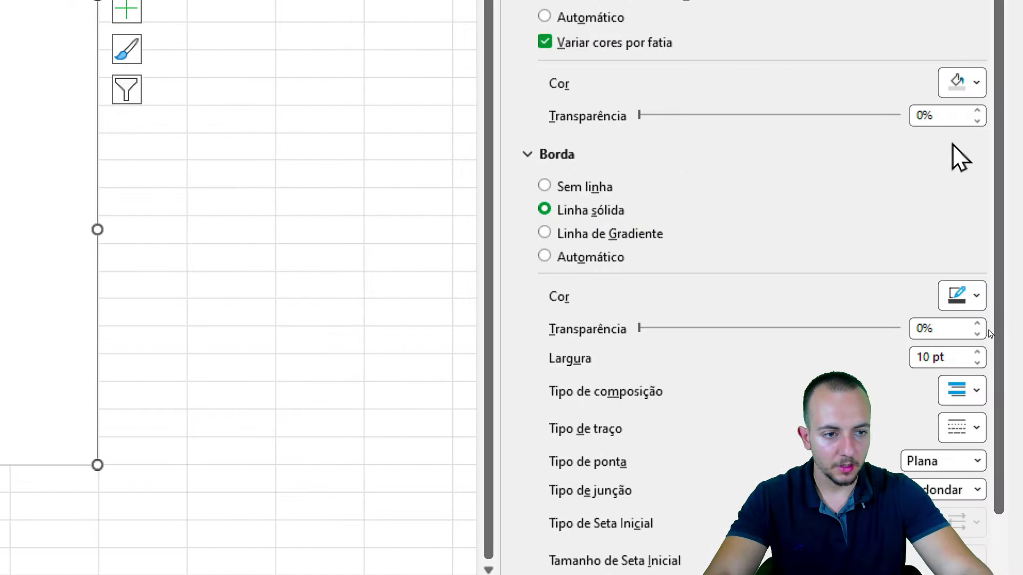
Give the Vermelho slice a light-orange fill and a red outline.
{"action": "left_click", "coordinate": [967, 86]}
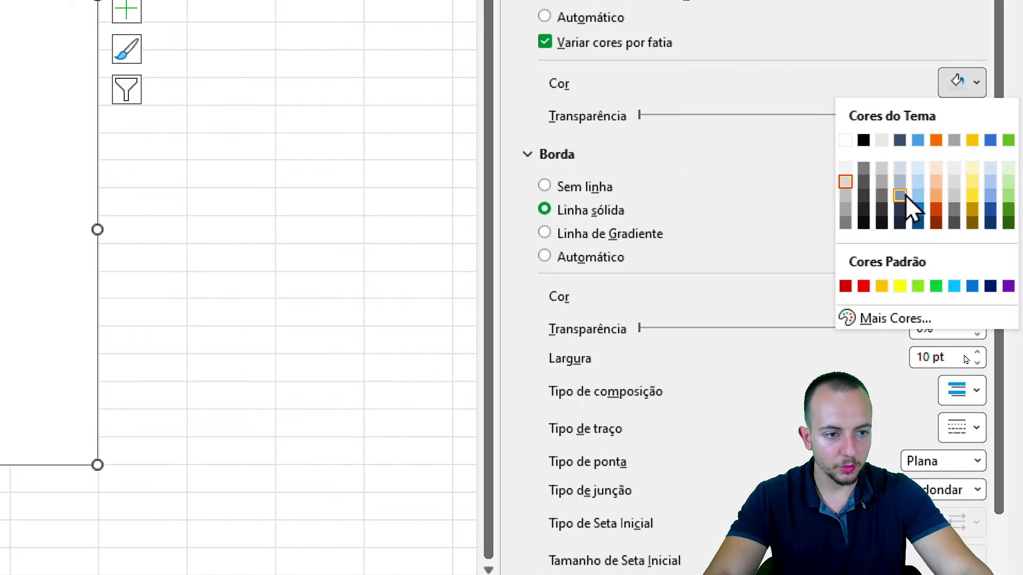
{"action": "left_click", "coordinate": [936, 182]}
{"action": "left_click", "coordinate": [956, 239]}
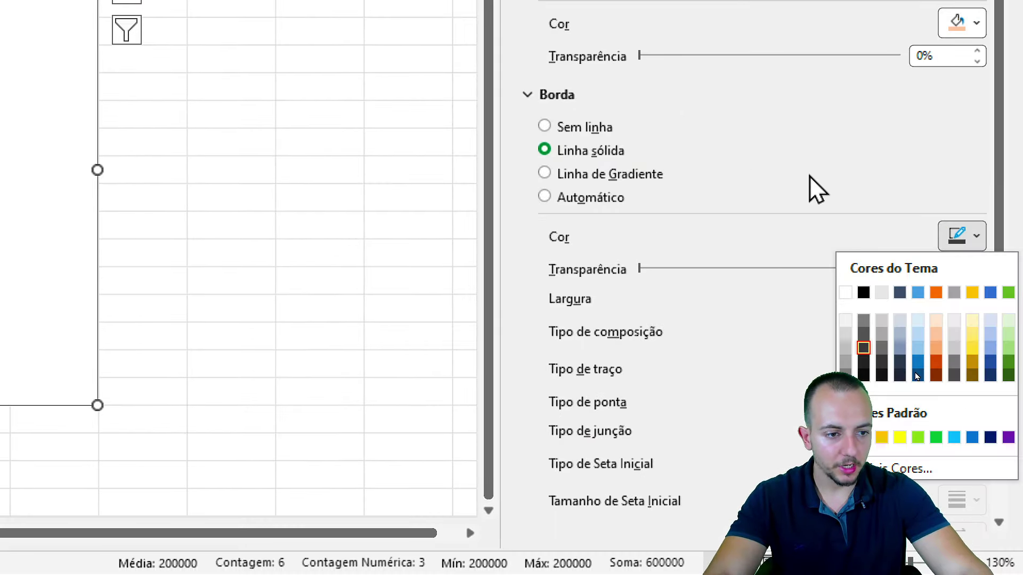
{"action": "left_click", "coordinate": [863, 437]}
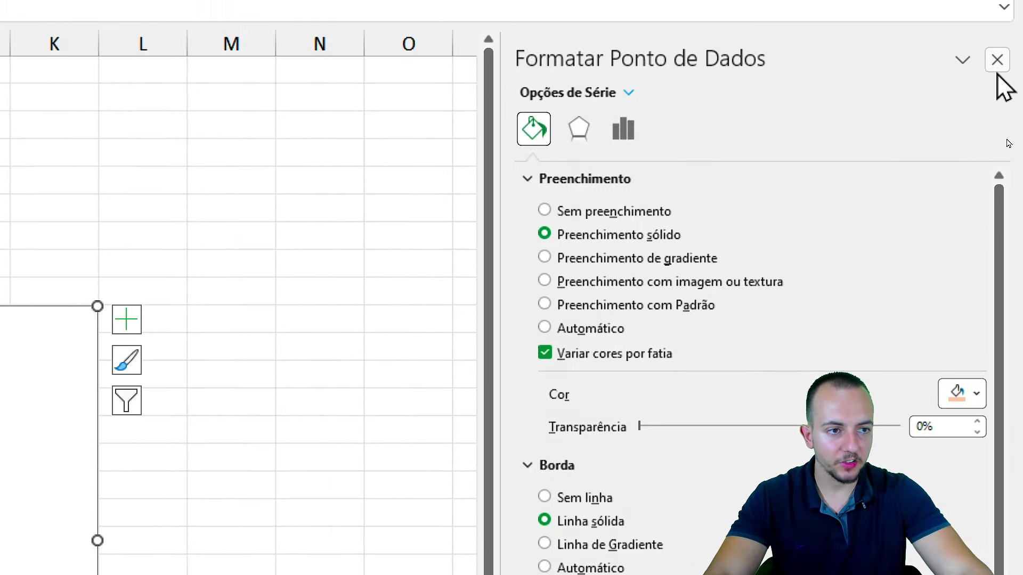
Close the formatting pane and delete the chart title and legend.
{"action": "left_click", "coordinate": [992, 67]}
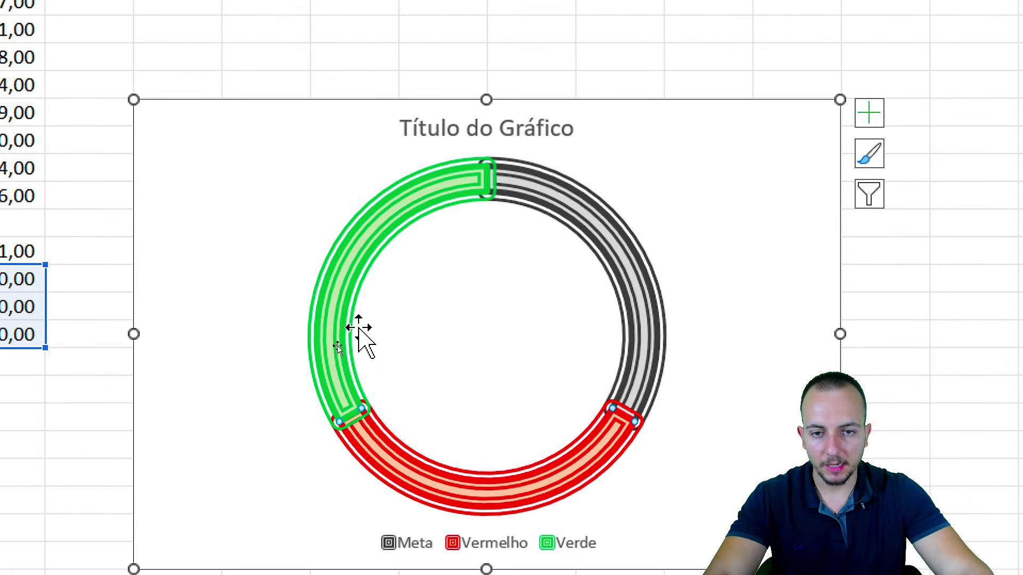
{"action": "left_click", "coordinate": [505, 127]}
{"action": "key", "text": "Delete"}
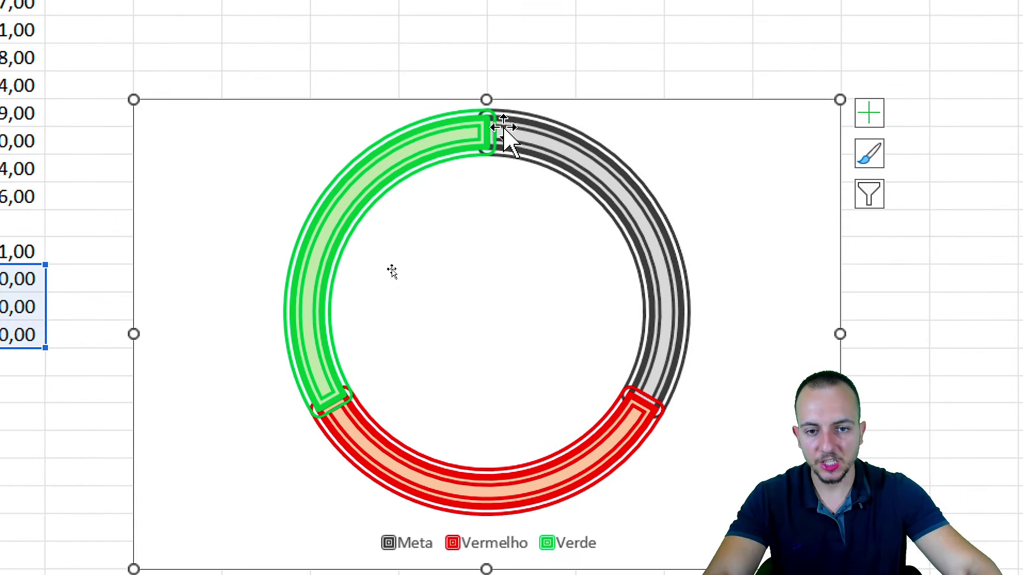
{"action": "left_click", "coordinate": [451, 392]}
{"action": "key", "text": "Delete"}
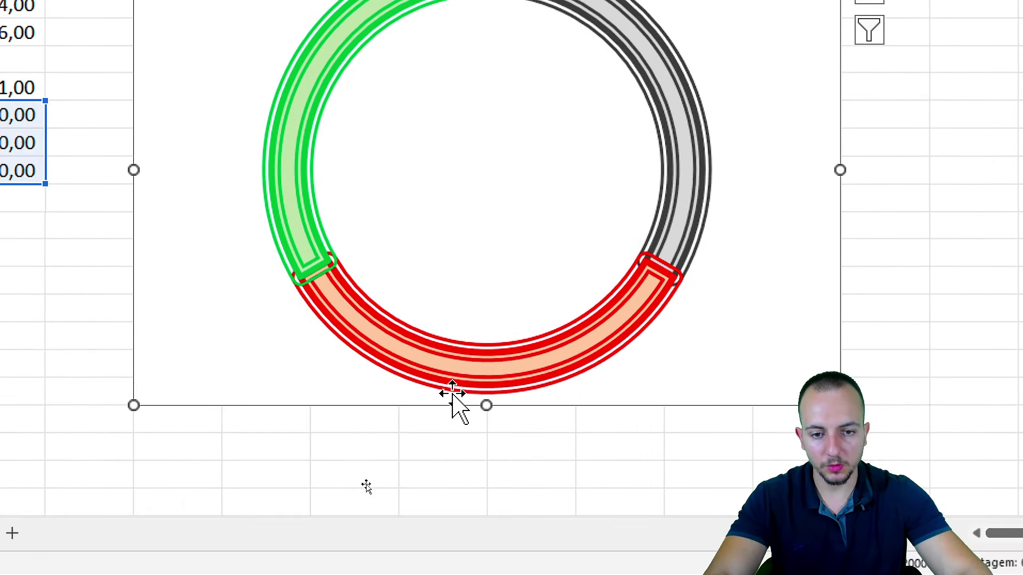
{"action": "left_click", "coordinate": [193, 429]}
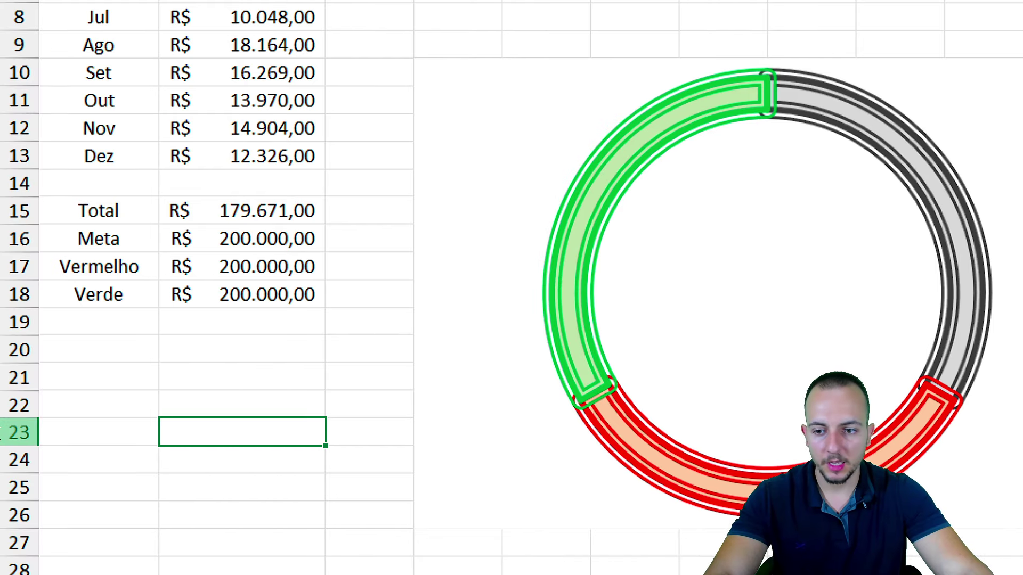
{"action": "mouse_move", "coordinate": [58, 265]}
{"action": "left_mouse_down"}
{"action": "mouse_move", "coordinate": [318, 307]}
{"action": "mouse_move", "coordinate": [316, 367]}
{"action": "left_mouse_up"}
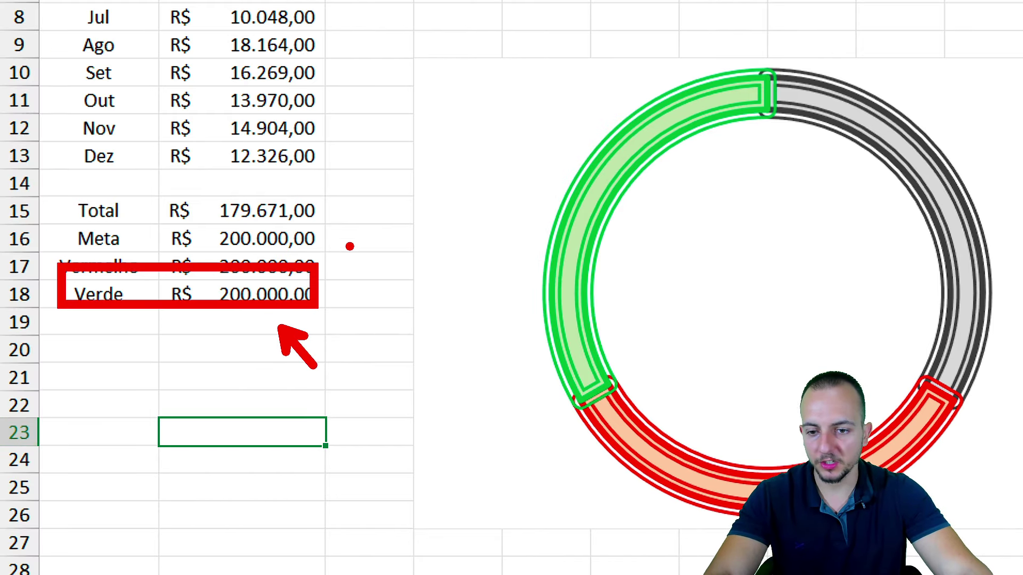
{"action": "left_click_drag", "start_coordinate": [335, 243], "coordinate": [311, 256]}
{"action": "left_click_drag", "start_coordinate": [119, 180], "coordinate": [228, 182]}
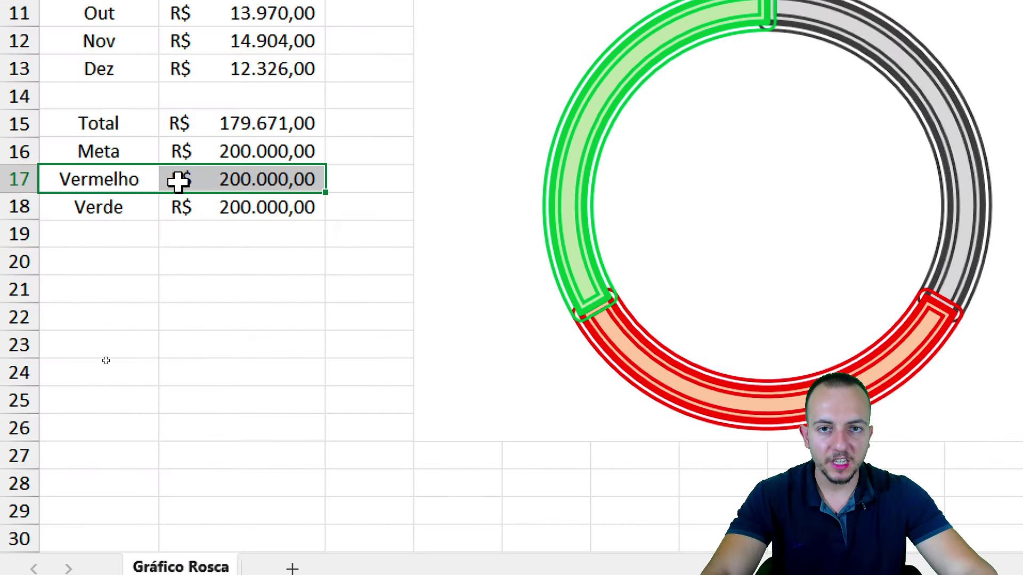
Enter =SE(B15<B16;B15;#n/d) in B17 so Vermelho shows R$ 179.671,00 while below goal.
{"action": "left_click", "coordinate": [228, 183]}
{"action": "type", "text": "=se"}
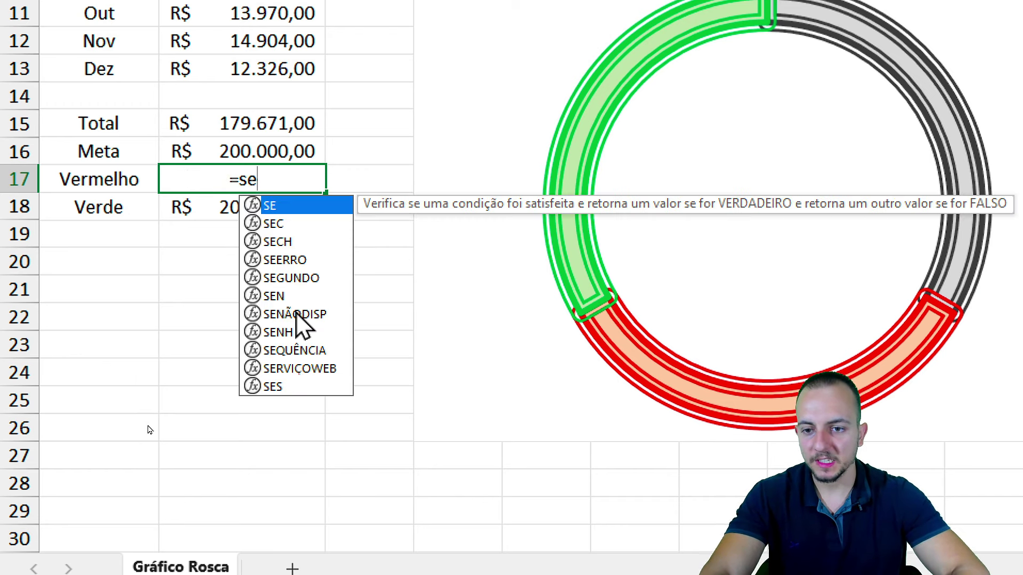
{"action": "double_click", "coordinate": [286, 207]}
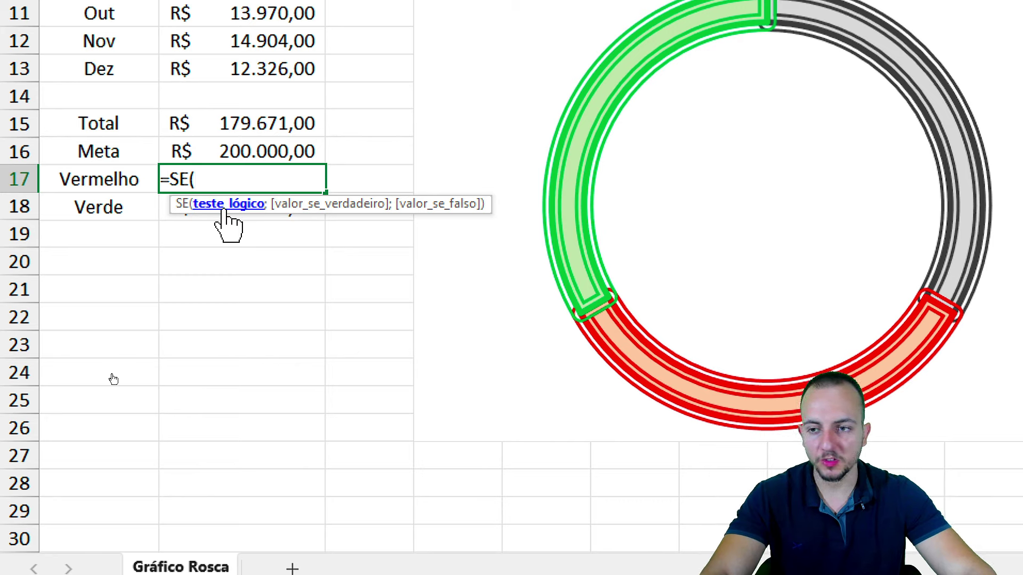
{"action": "left_click", "coordinate": [219, 126]}
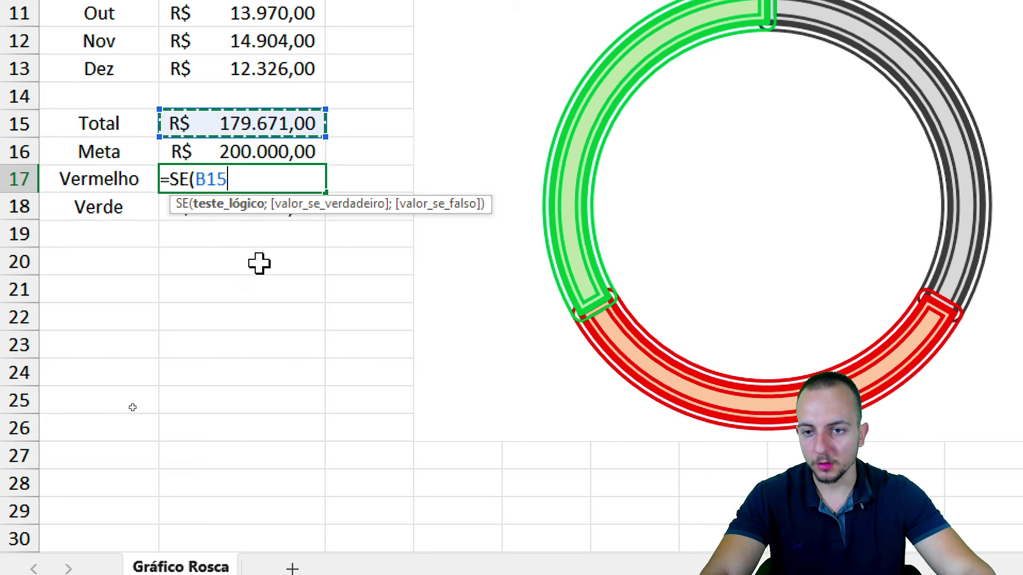
{"action": "type", "text": "<"}
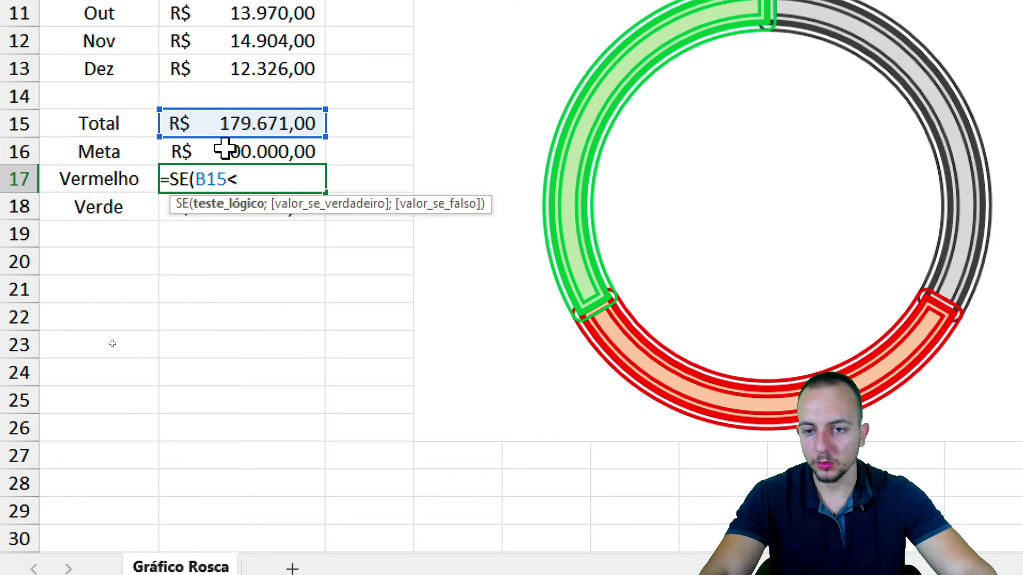
{"action": "left_click", "coordinate": [226, 149]}
{"action": "left_click_drag", "start_coordinate": [261, 287], "coordinate": [244, 372]}
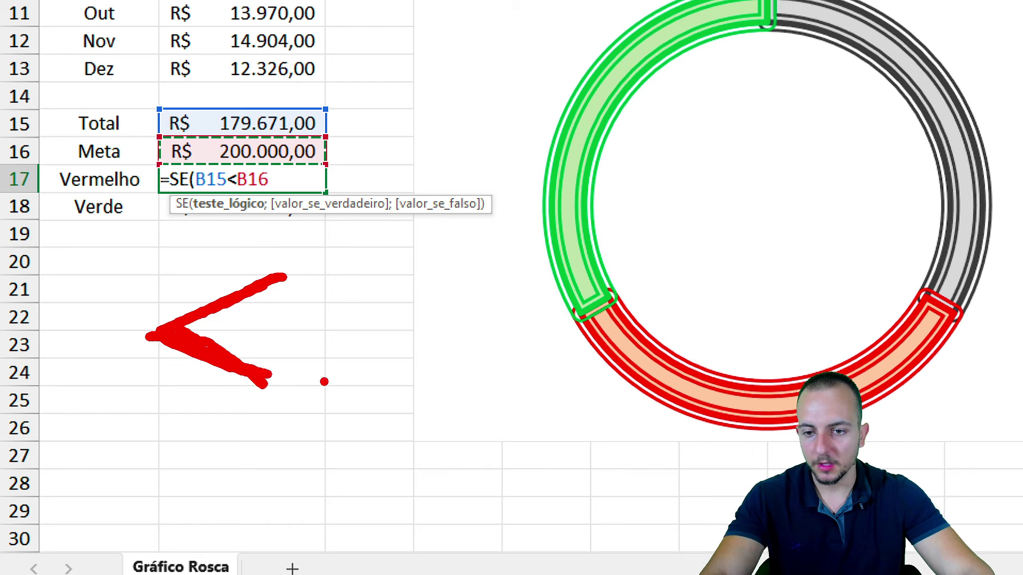
{"action": "key", "text": "Escape"}
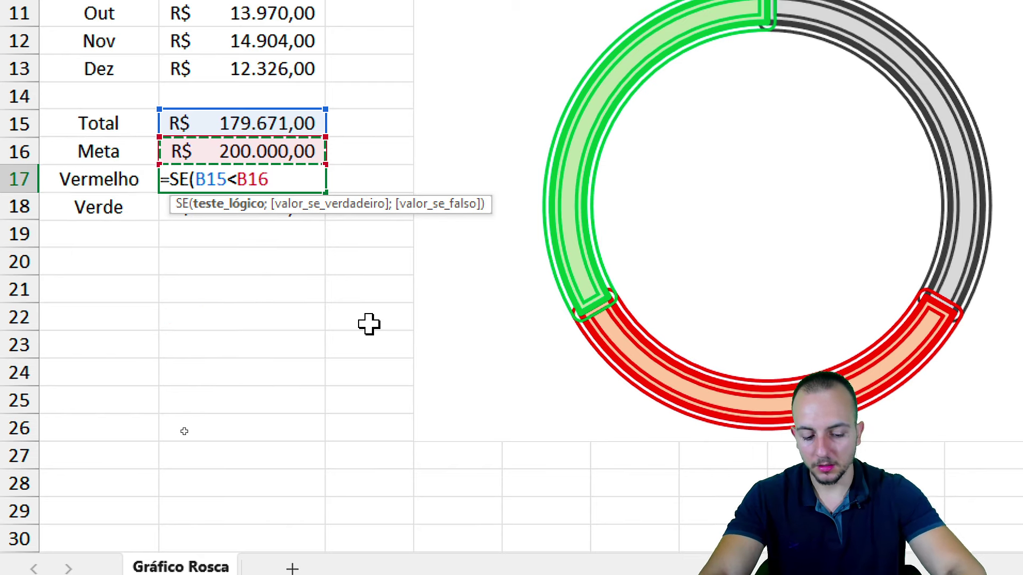
{"action": "type", "text": ";"}
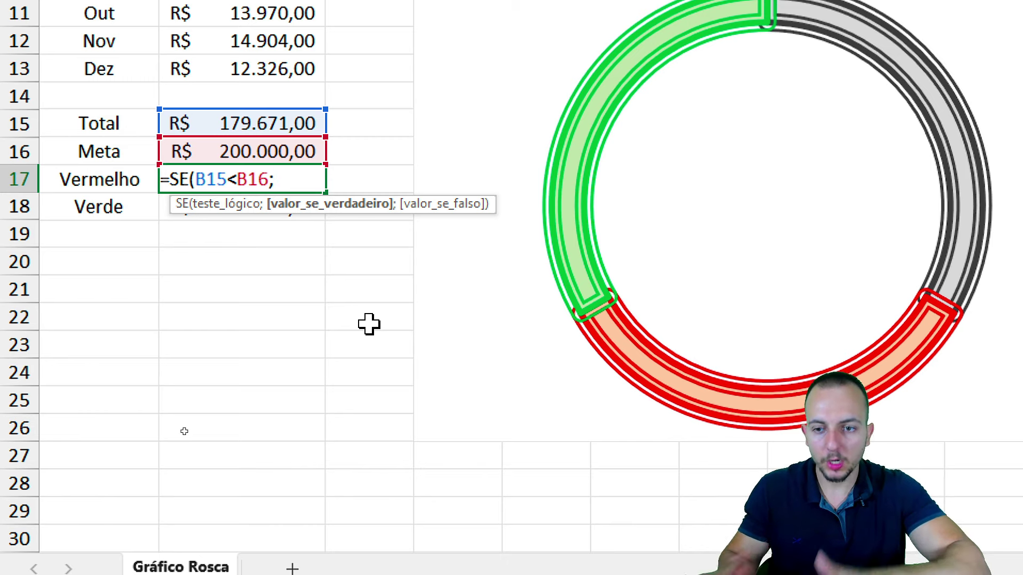
{"action": "left_click", "coordinate": [267, 123]}
{"action": "type", "text": ";#"}
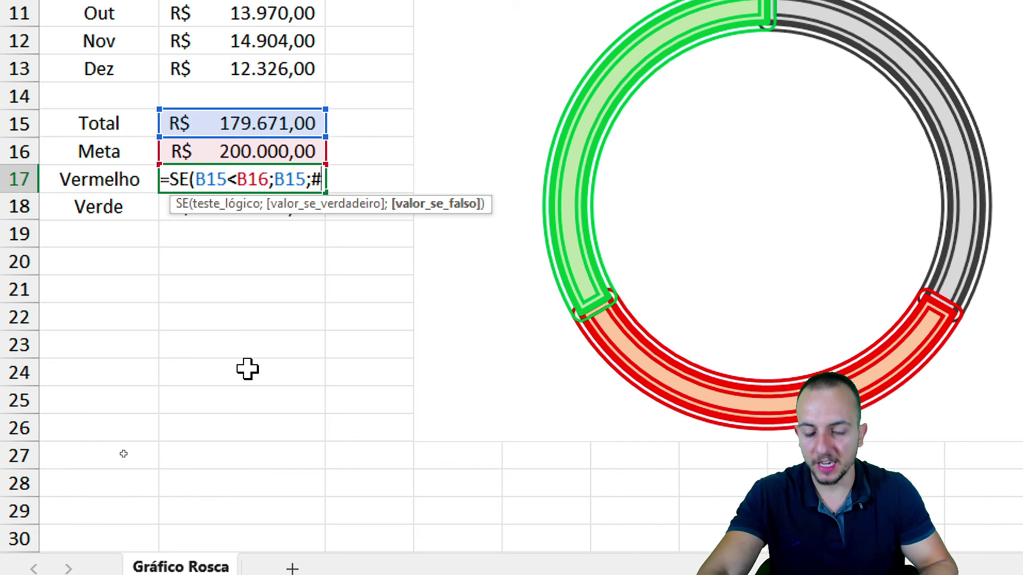
{"action": "type", "text": "n/"}
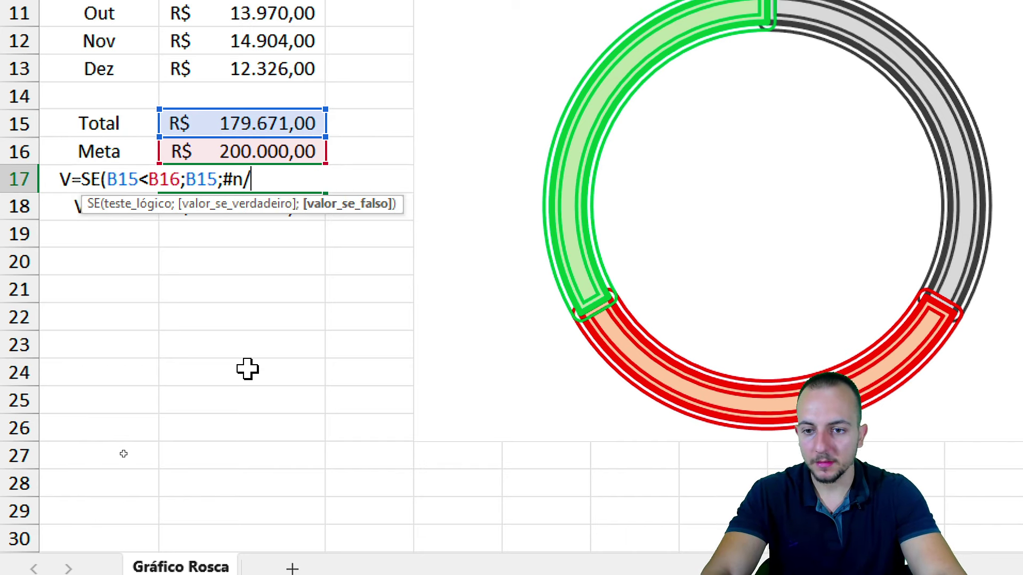
{"action": "type", "text": "d"}
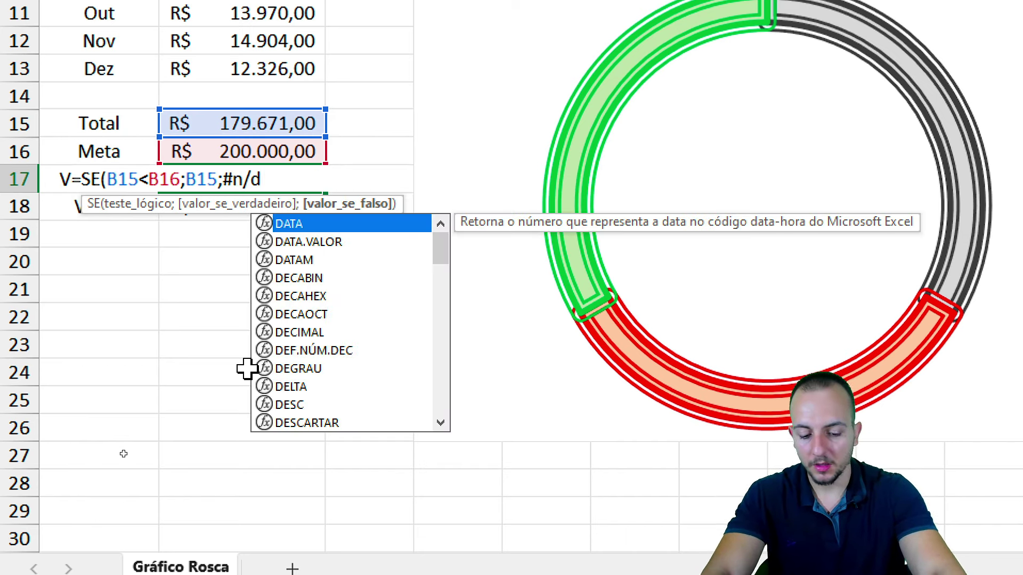
{"action": "type", "text": ")"}
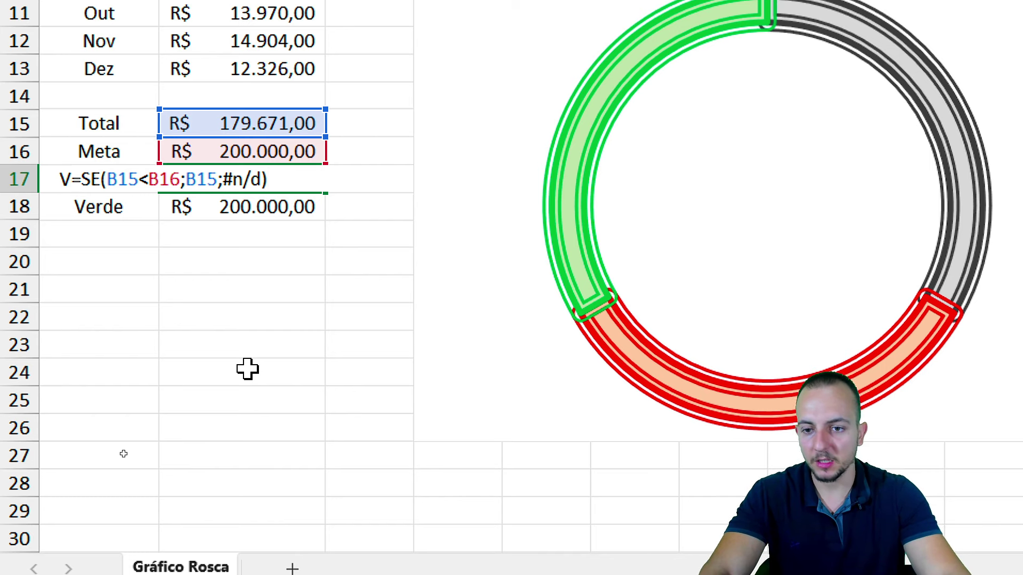
{"action": "key", "text": "Return"}
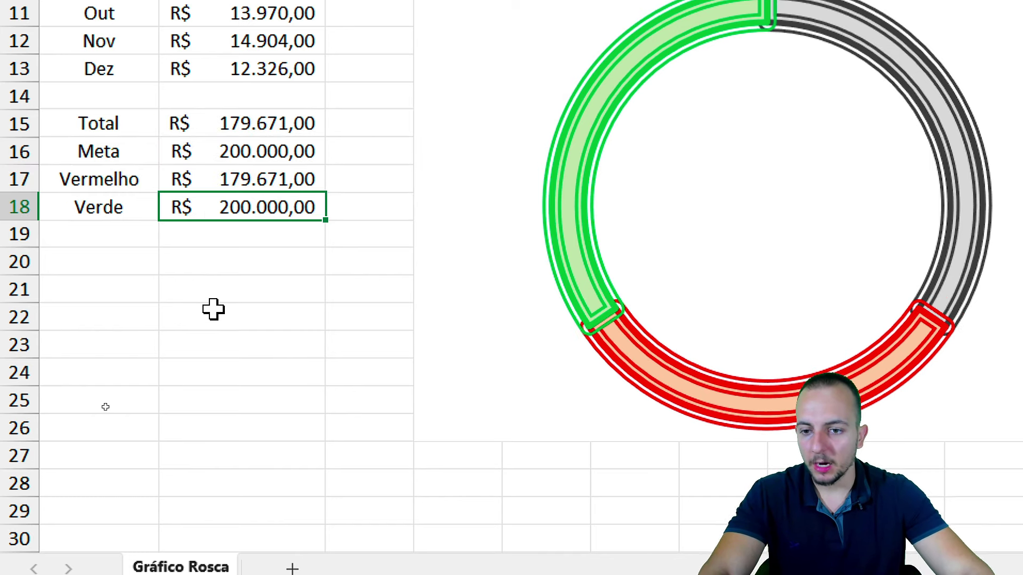
Enter =SE(B15>=B16;B15;#n/d) in the Verde cell B18, which now shows #N/D.
{"action": "type", "text": "="}
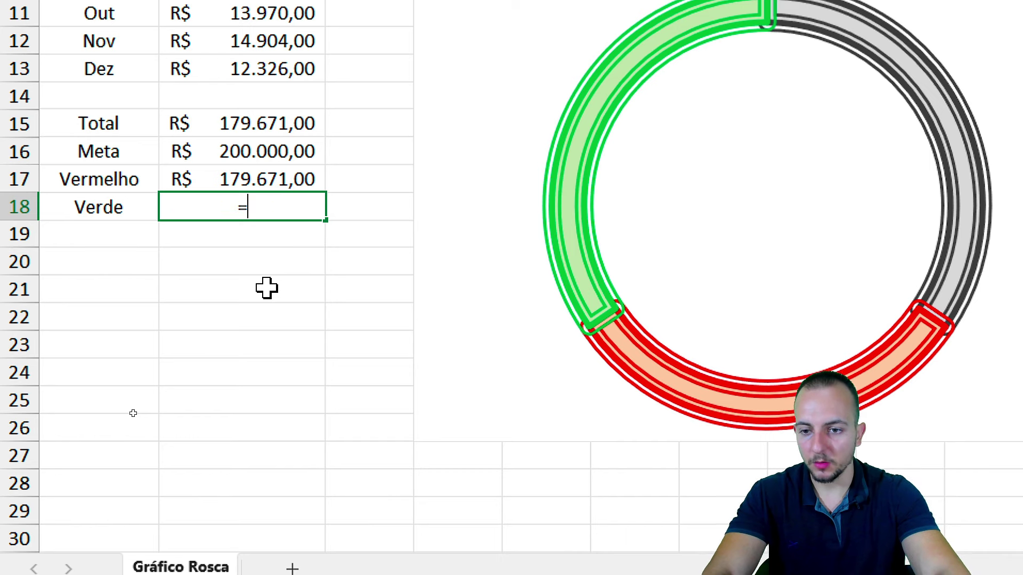
{"action": "type", "text": "se"}
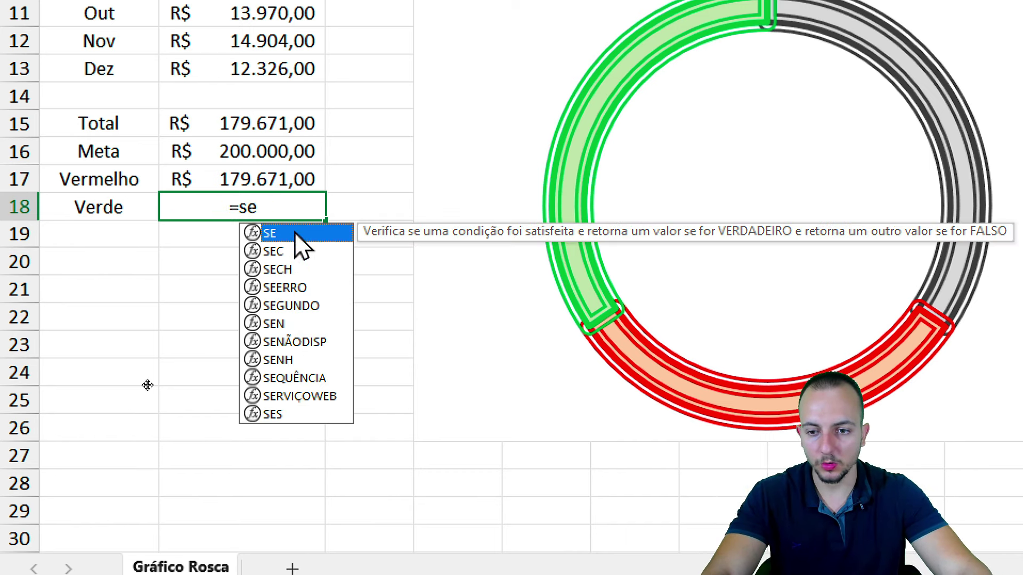
{"action": "double_click", "coordinate": [294, 234]}
{"action": "left_click", "coordinate": [241, 122]}
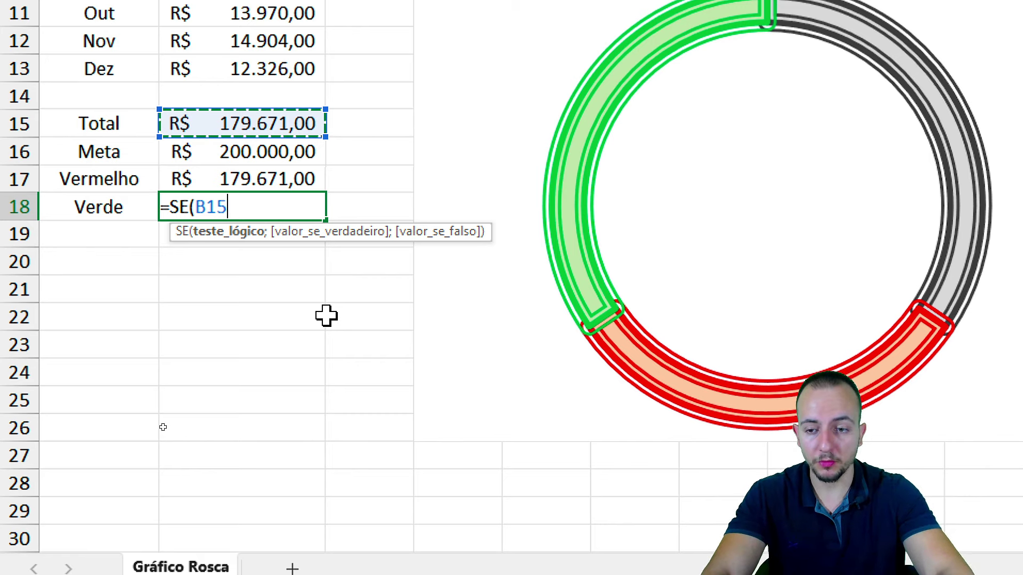
{"action": "type", "text": ">="}
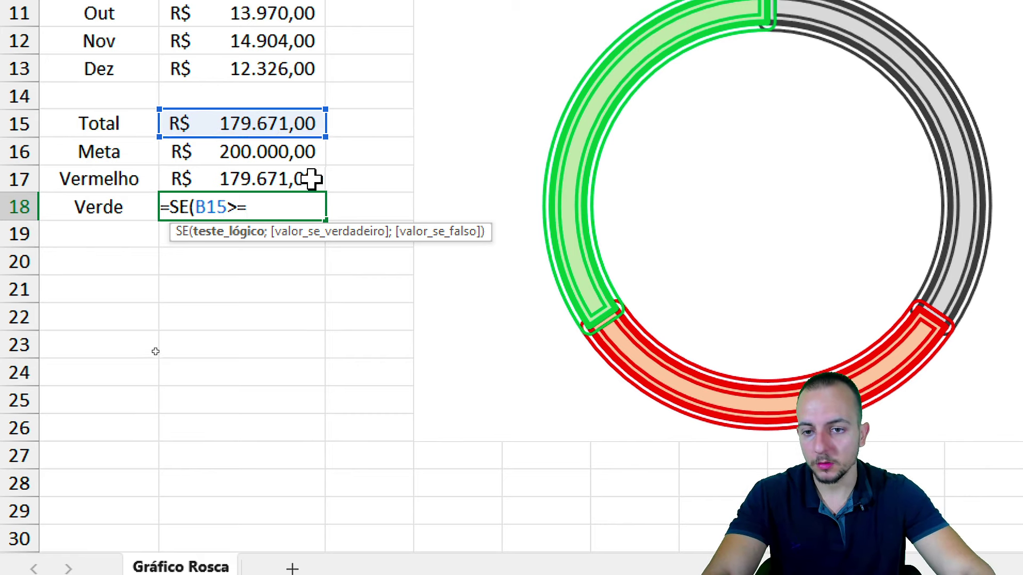
{"action": "left_click", "coordinate": [302, 151]}
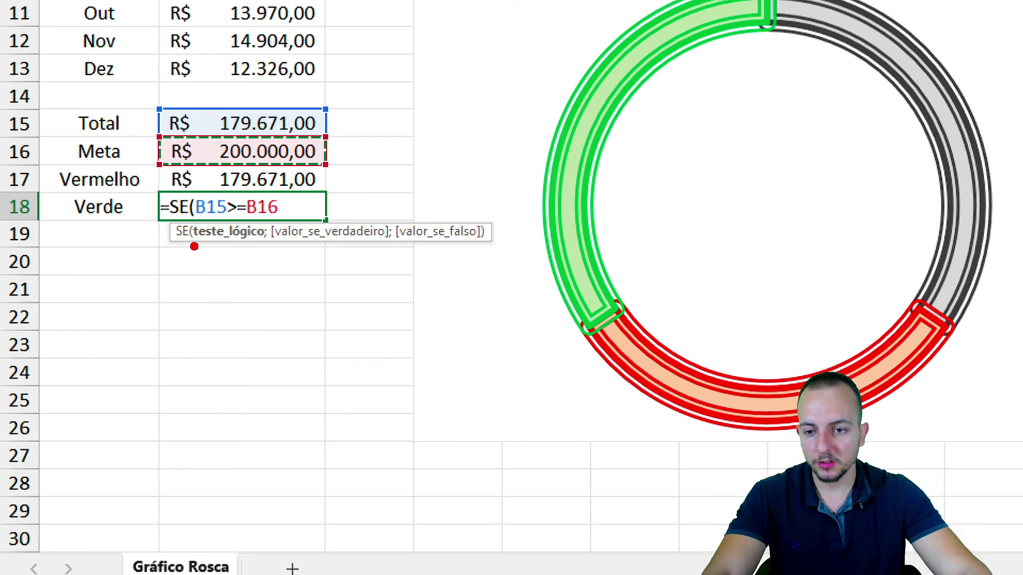
{"action": "left_click_drag", "start_coordinate": [156, 340], "coordinate": [102, 420]}
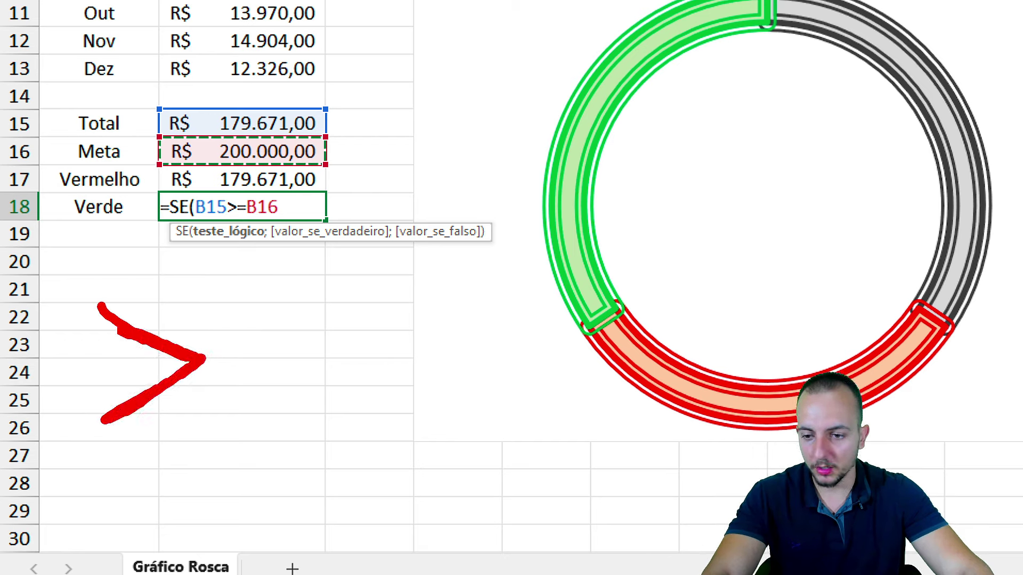
{"action": "left_click_drag", "start_coordinate": [261, 406], "coordinate": [347, 406]}
{"action": "left_click_drag", "start_coordinate": [258, 357], "coordinate": [327, 357]}
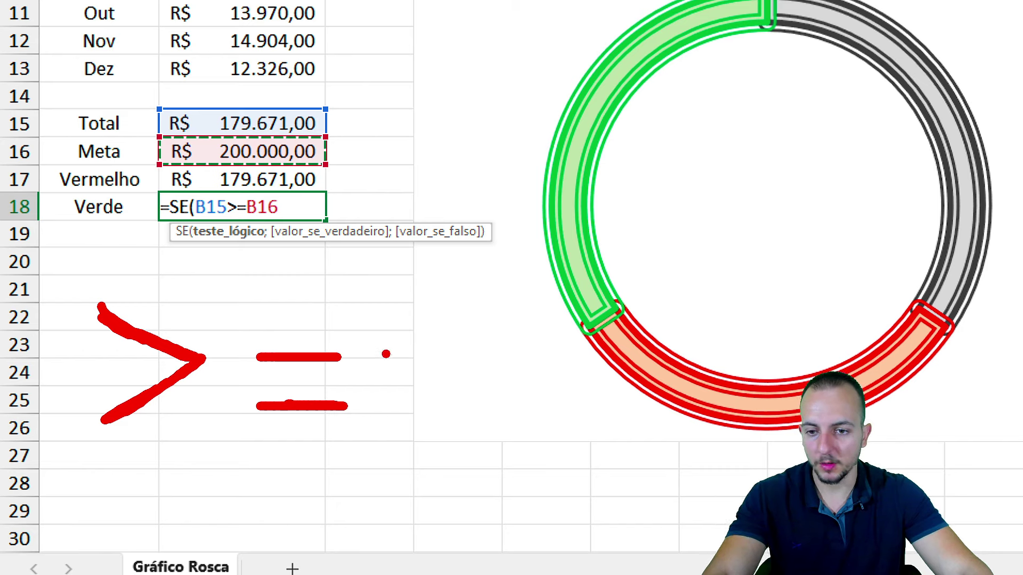
{"action": "key", "text": "Escape"}
{"action": "type", "text": ";"}
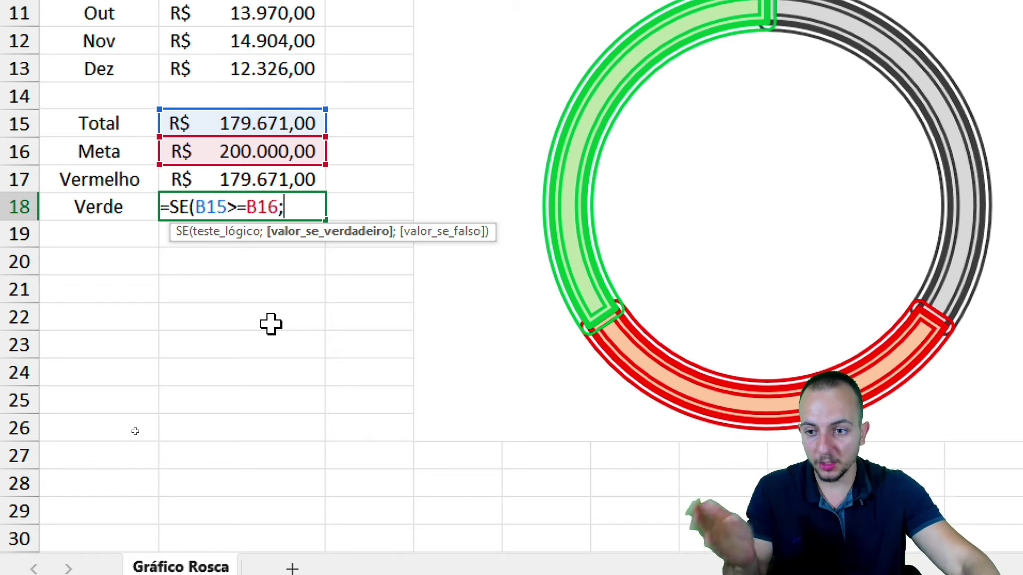
{"action": "left_click", "coordinate": [283, 128]}
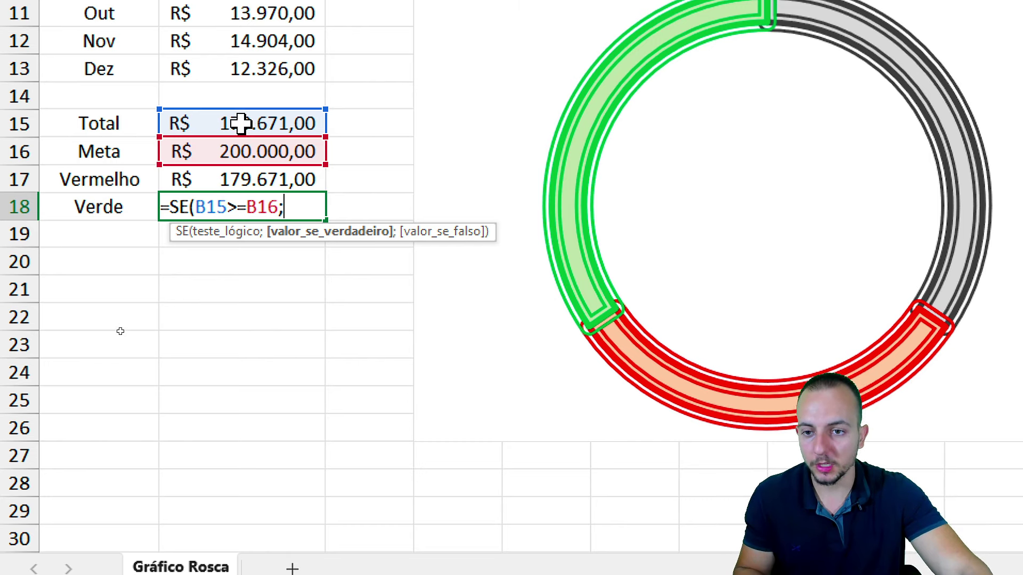
{"action": "type", "text": "B15;"}
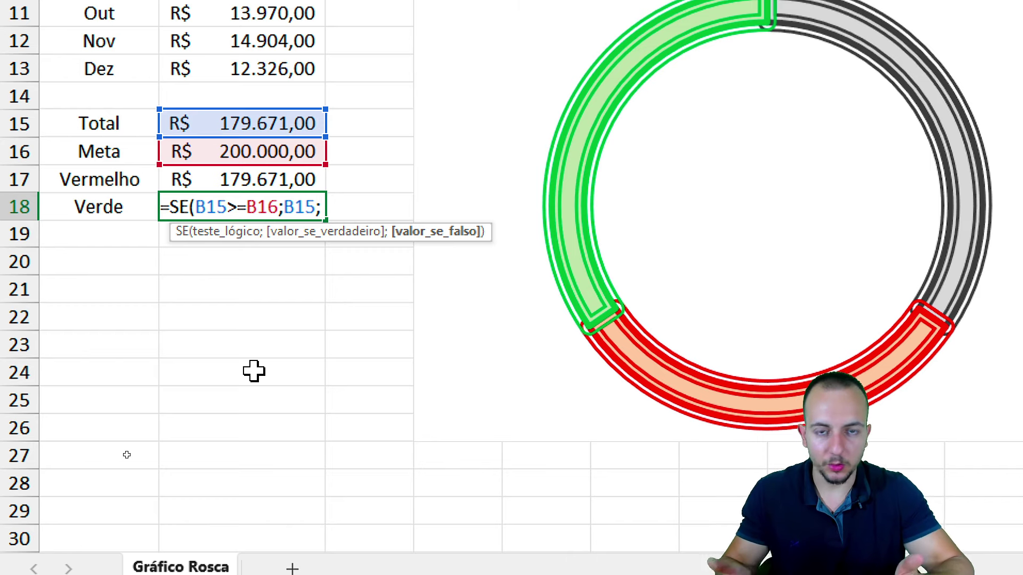
{"action": "type", "text": "#n"}
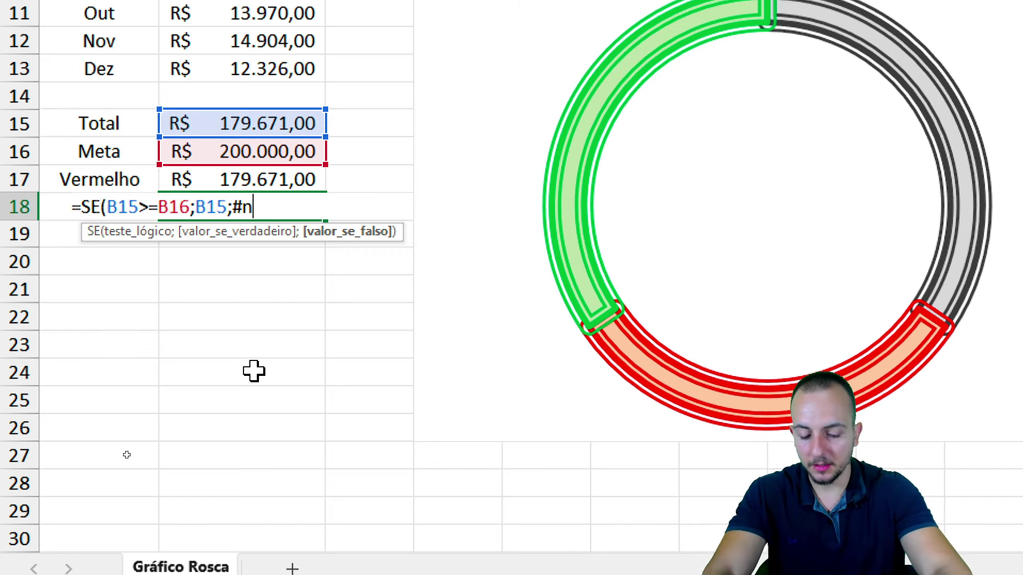
{"action": "type", "text": "/d)"}
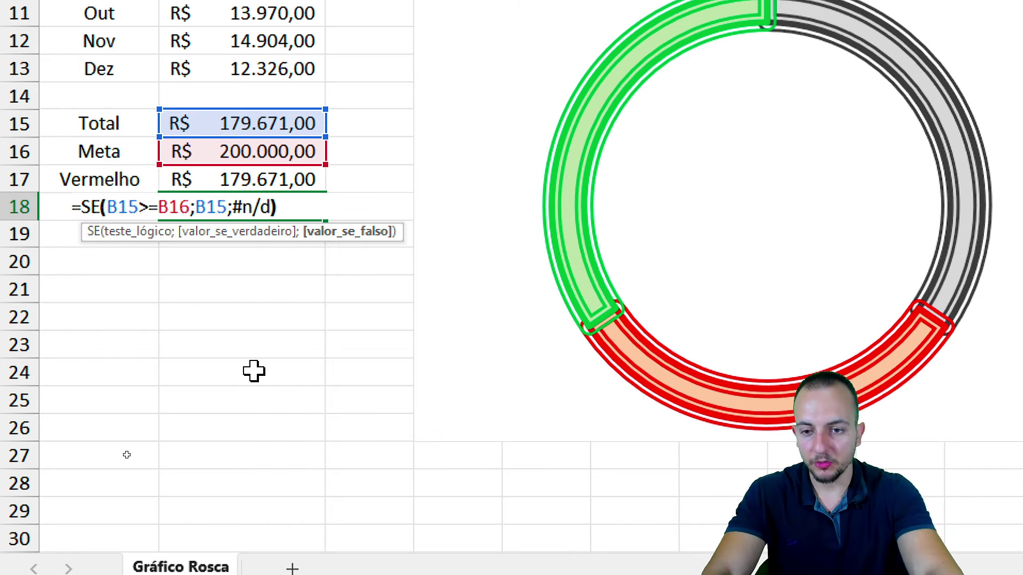
{"action": "key", "text": "Return"}
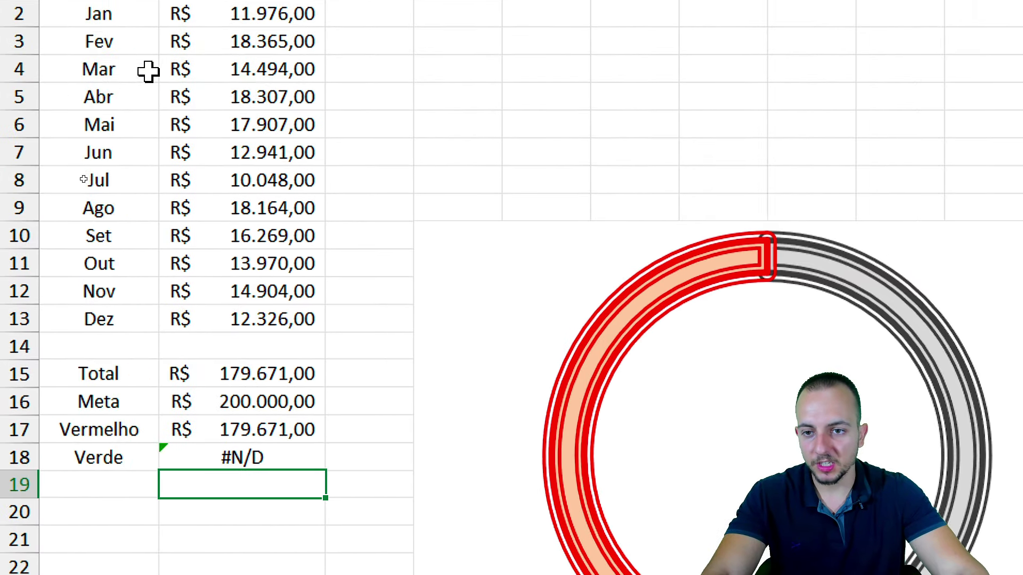
{"action": "mouse_move", "coordinate": [160, 71]}
{"action": "left_mouse_down"}
{"action": "mouse_move", "coordinate": [270, 270]}
{"action": "mouse_move", "coordinate": [270, 346]}
{"action": "left_mouse_up"}
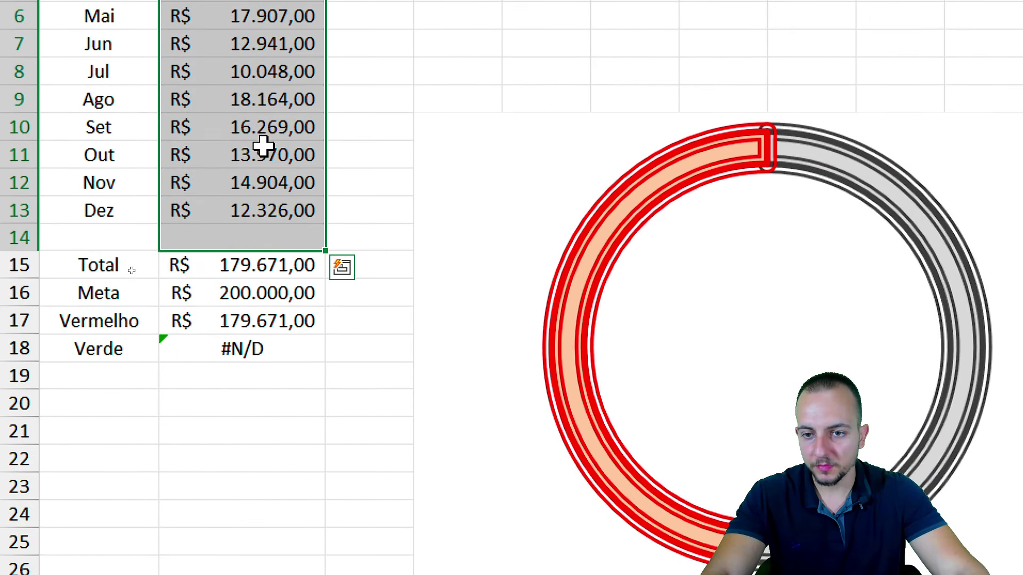
{"action": "left_click", "coordinate": [265, 151]}
{"action": "left_click", "coordinate": [264, 137]}
{"action": "type", "text": "1000000"}
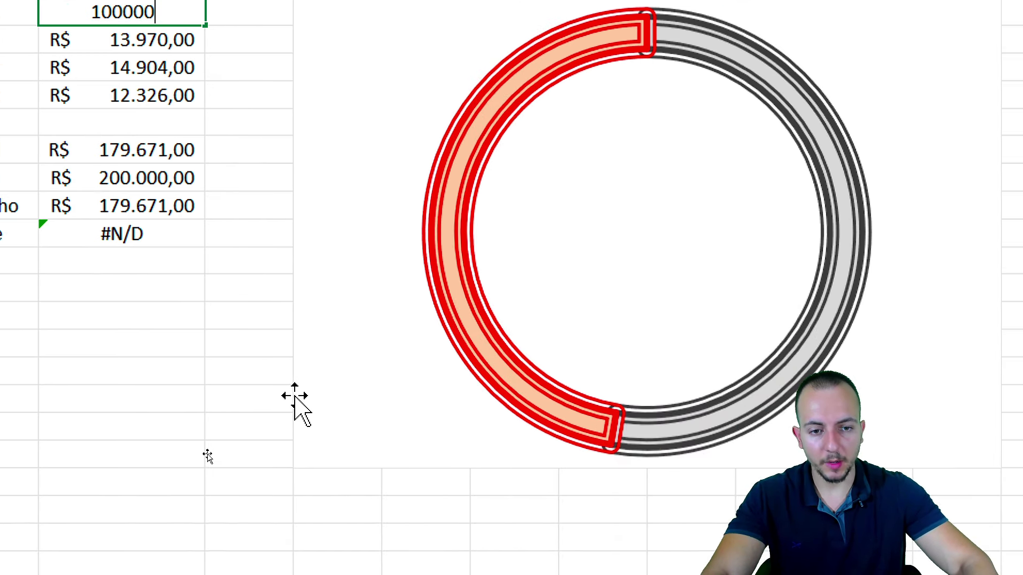
{"action": "key", "text": "Return"}
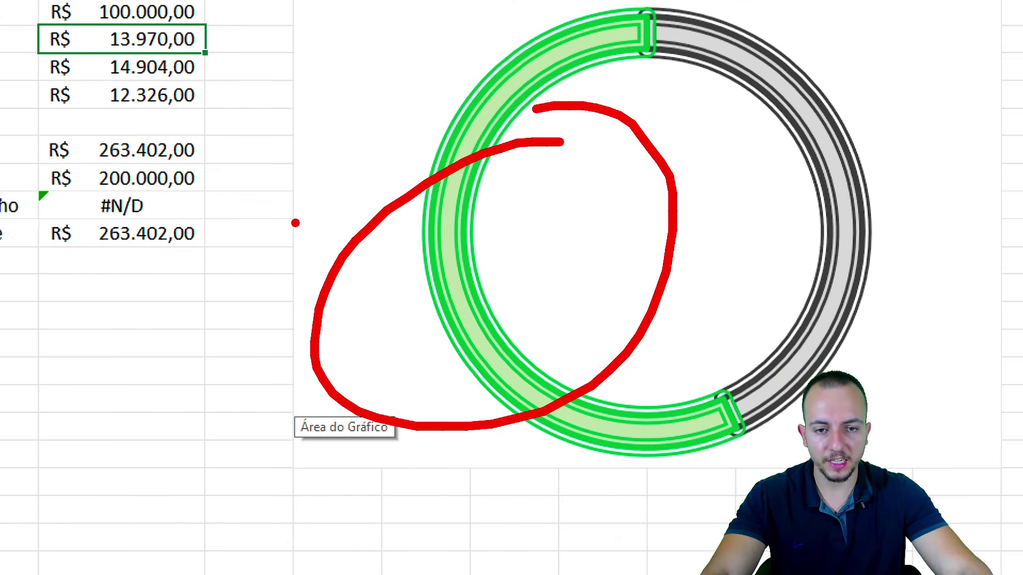
{"action": "key", "text": "ctrl+z"}
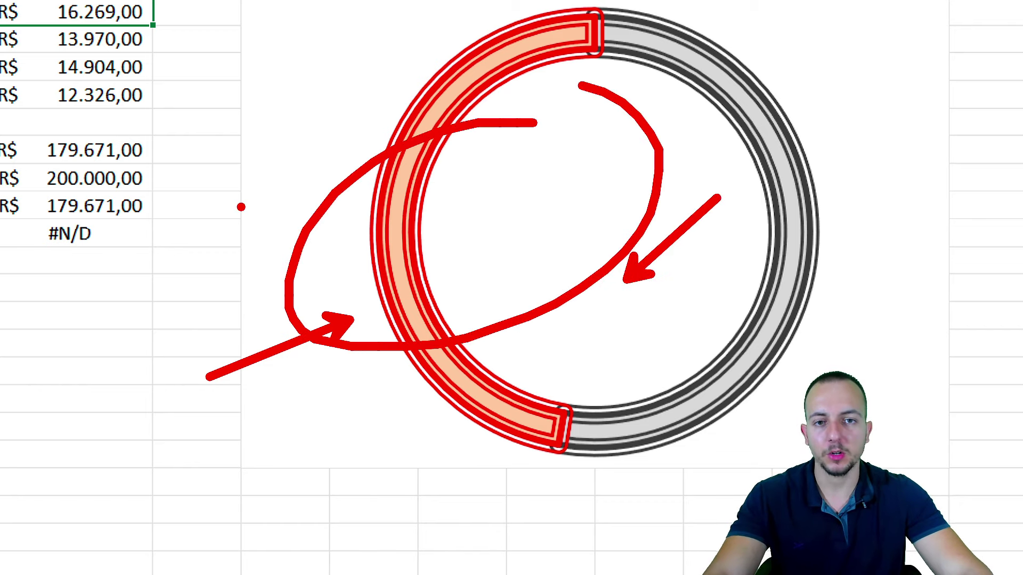
Type a % label into cell A19 directly below Verde.
{"action": "left_click", "coordinate": [115, 259]}
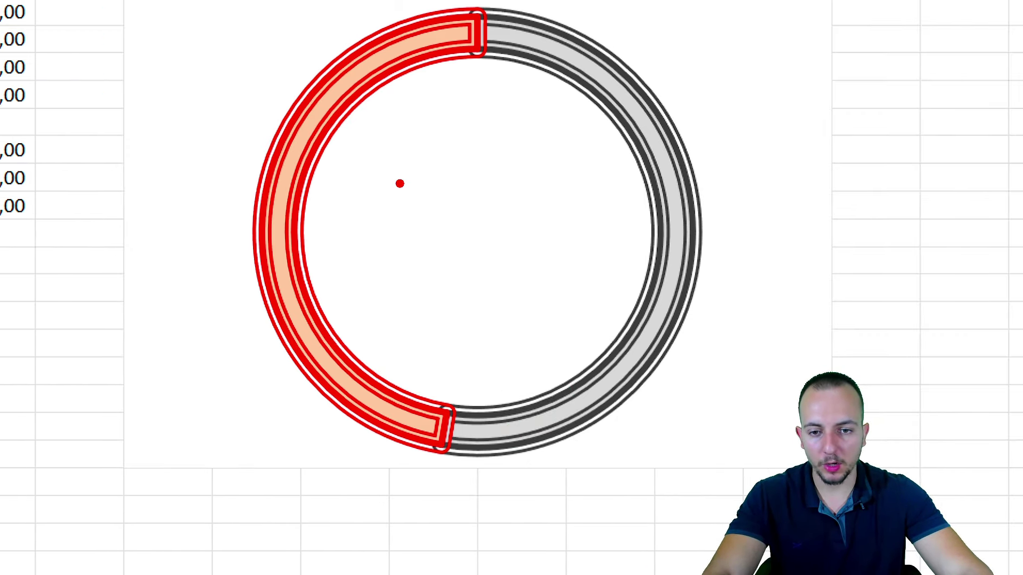
{"action": "left_click_drag", "start_coordinate": [404, 167], "coordinate": [369, 261]}
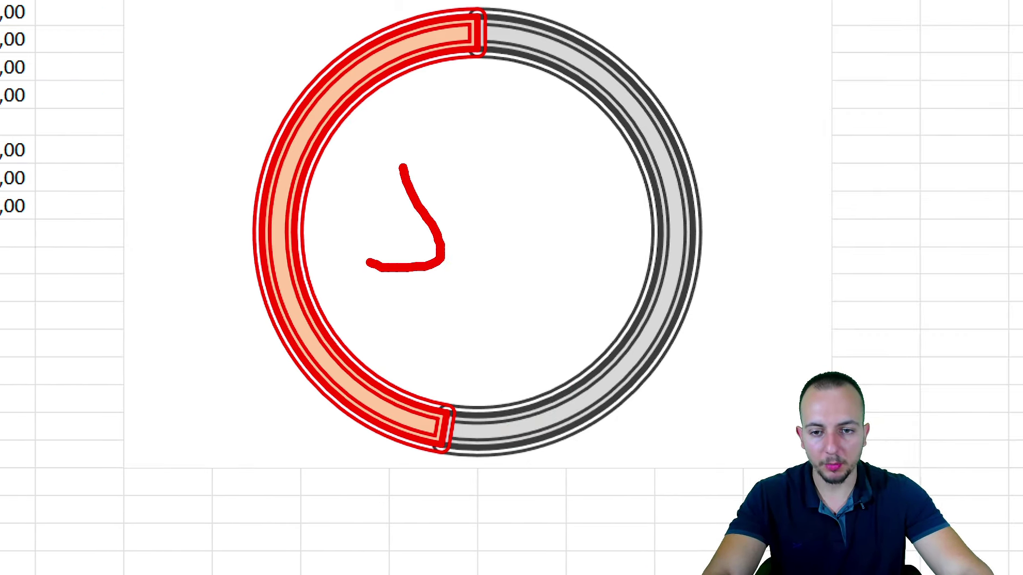
{"action": "left_click_drag", "start_coordinate": [501, 155], "coordinate": [453, 251]}
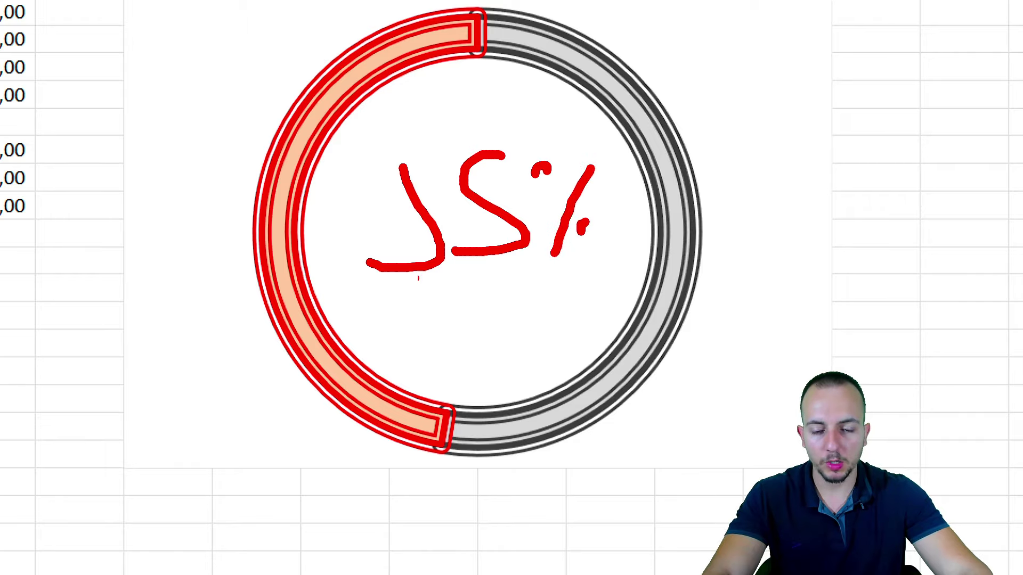
{"action": "left_click_drag", "start_coordinate": [478, 307], "coordinate": [368, 335]}
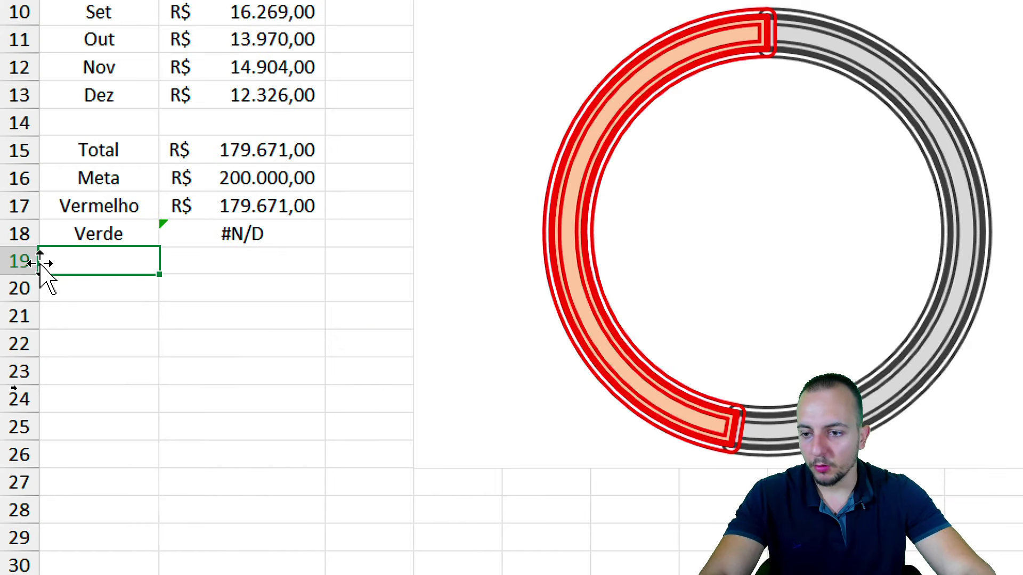
{"action": "left_click", "coordinate": [20, 261]}
{"action": "left_click", "coordinate": [138, 261]}
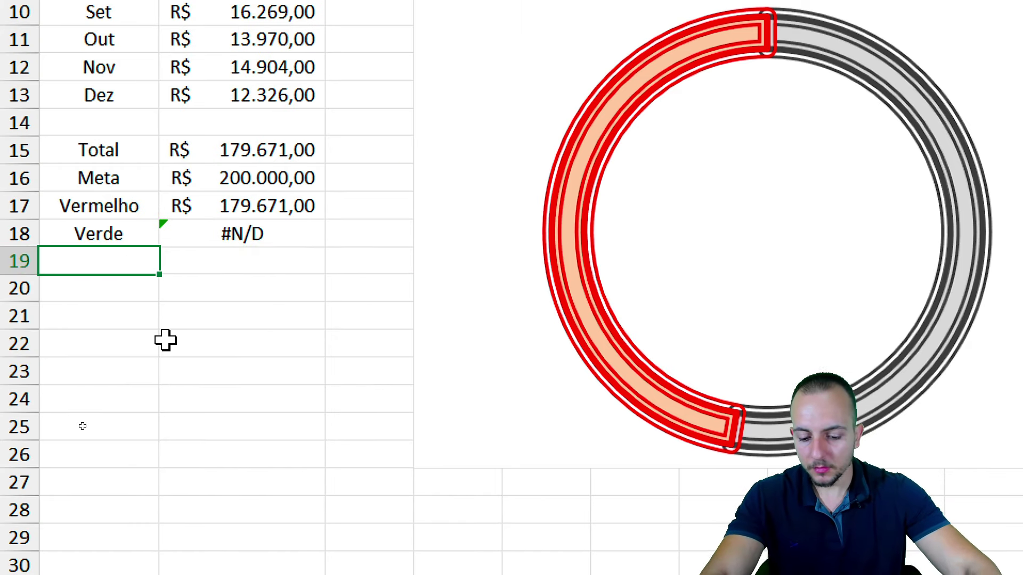
{"action": "type", "text": "%"}
{"action": "key", "text": "Tab"}
{"action": "type", "text": "=("}
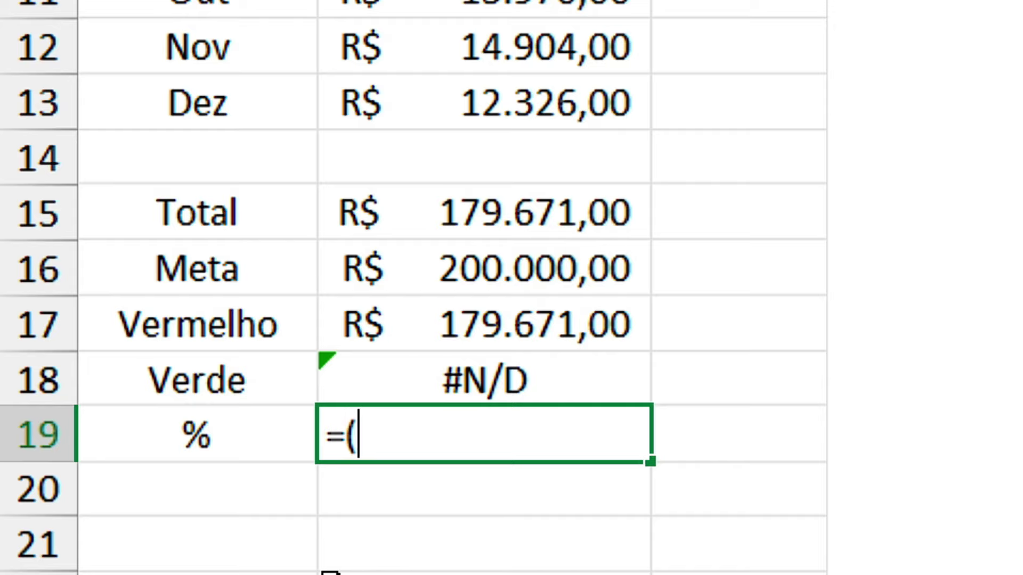
Enter =(B15/B16)-1 in B19 and format it as a percentage, reading -10%.
{"action": "left_click", "coordinate": [446, 214]}
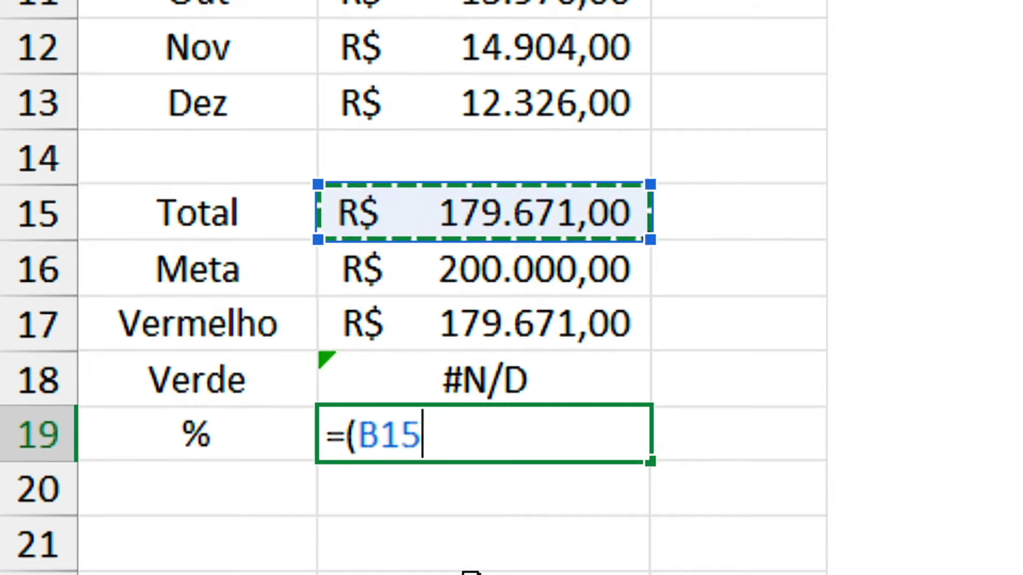
{"action": "type", "text": "/"}
{"action": "left_click", "coordinate": [598, 271]}
{"action": "type", "text": ")-1"}
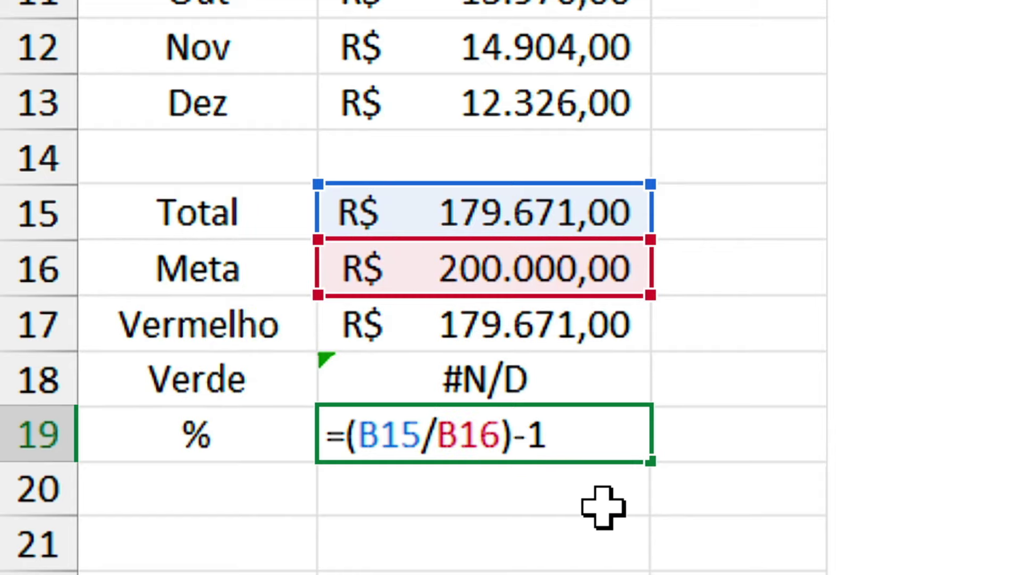
{"action": "key", "text": "Return"}
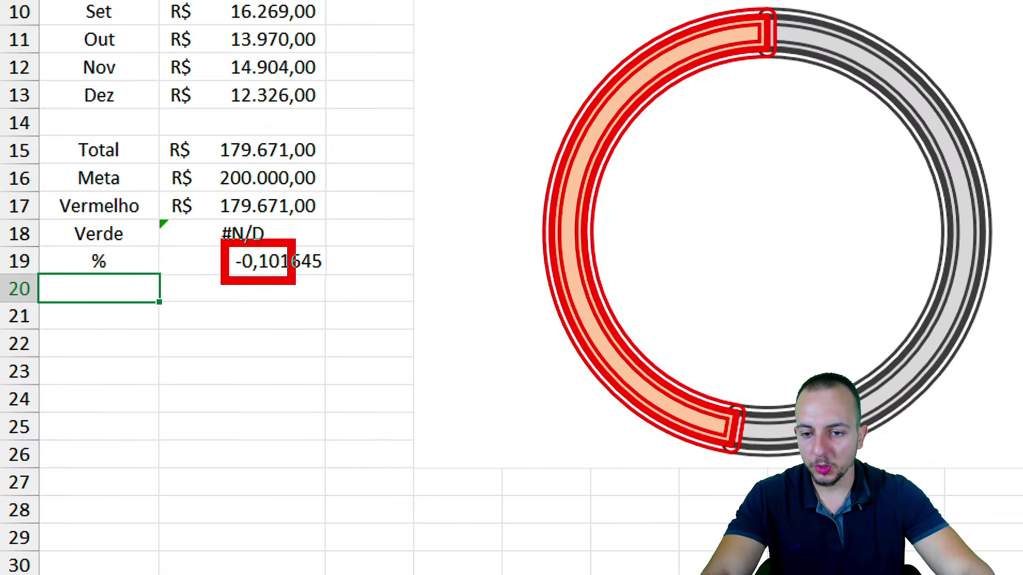
{"action": "left_click", "coordinate": [262, 263]}
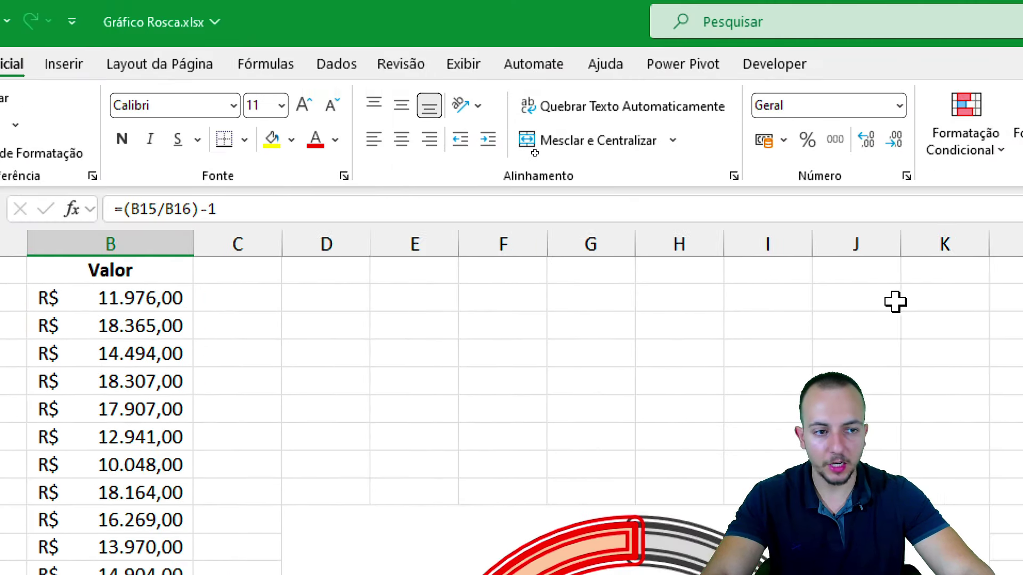
{"action": "left_click", "coordinate": [646, 142]}
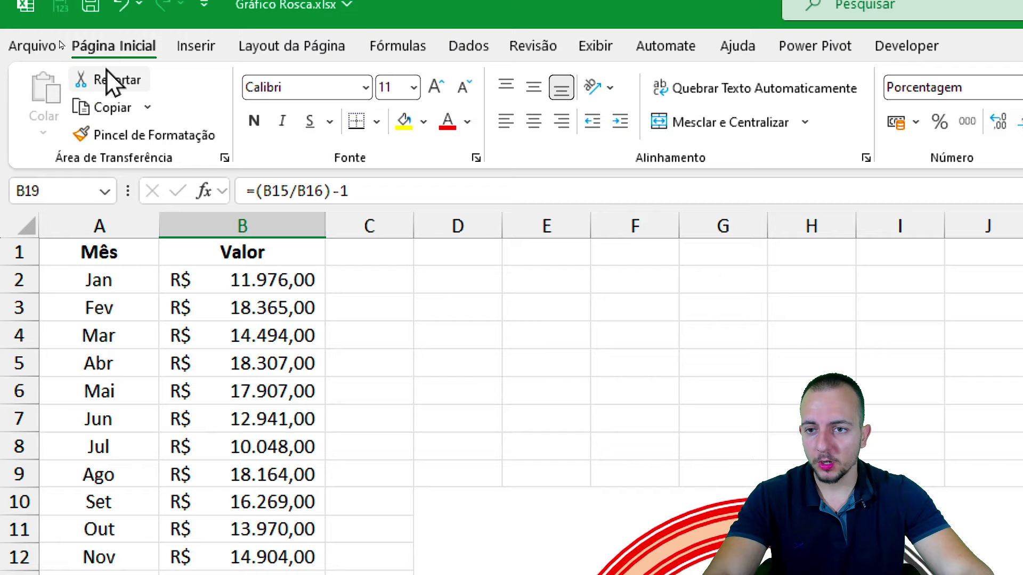
Draw a rectangle shape across the middle of the donut ring.
{"action": "left_click", "coordinate": [196, 46]}
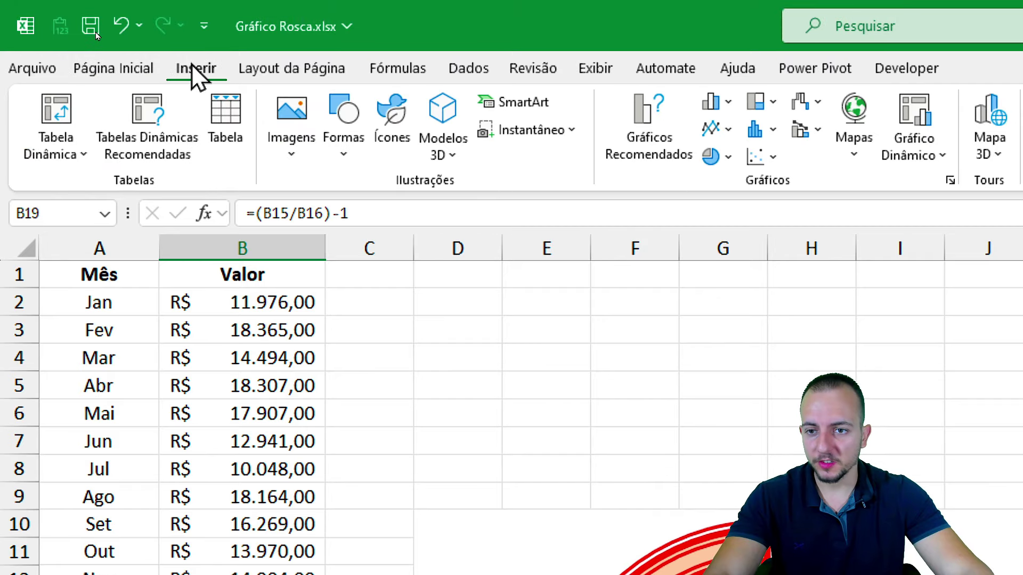
{"action": "left_click", "coordinate": [342, 133]}
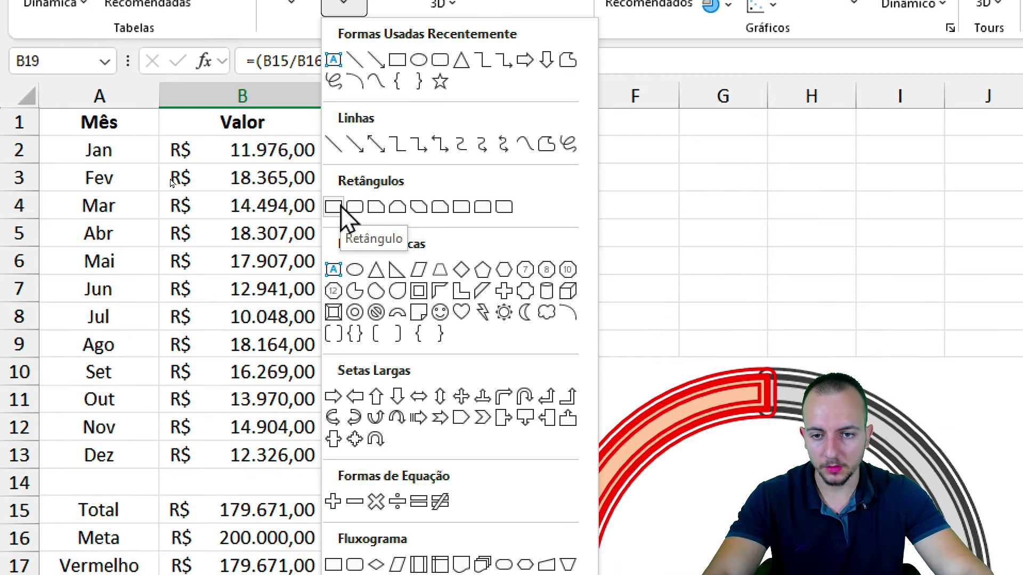
{"action": "left_click", "coordinate": [341, 208]}
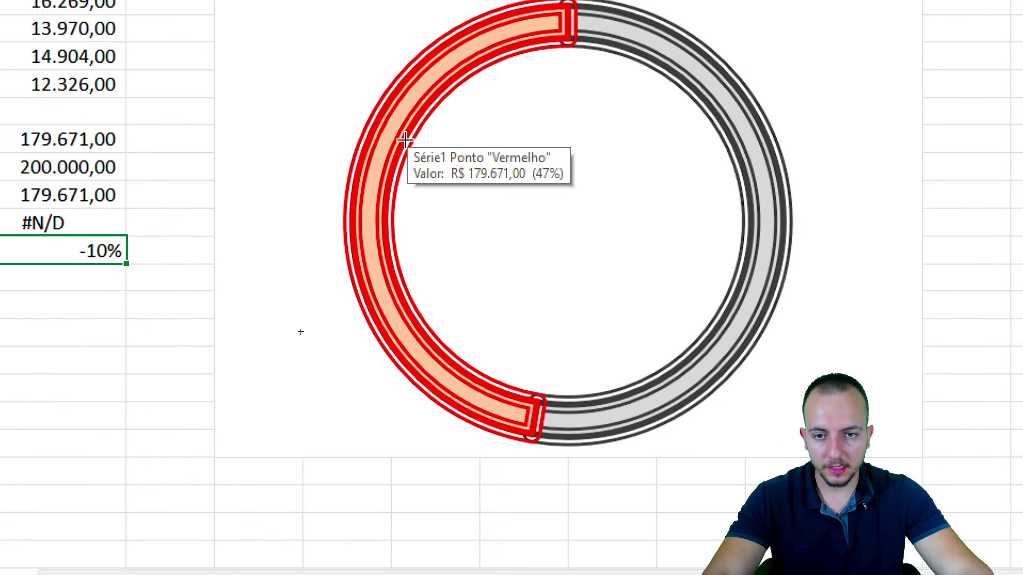
{"action": "left_click_drag", "start_coordinate": [401, 139], "coordinate": [740, 298]}
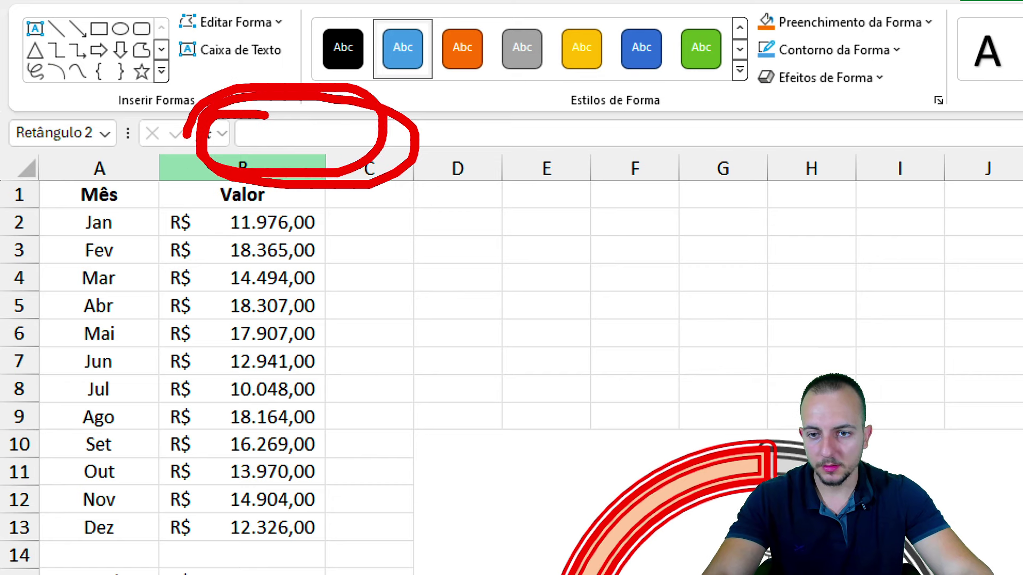
Link the rectangle's text to =$B$19 so it displays -10%.
{"action": "left_click", "coordinate": [292, 127]}
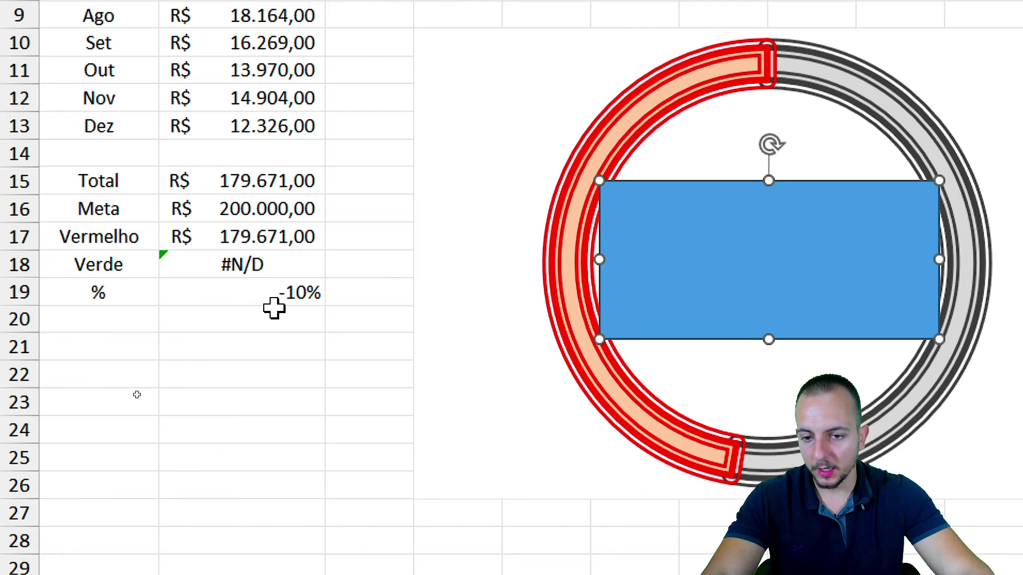
{"action": "left_click", "coordinate": [284, 297]}
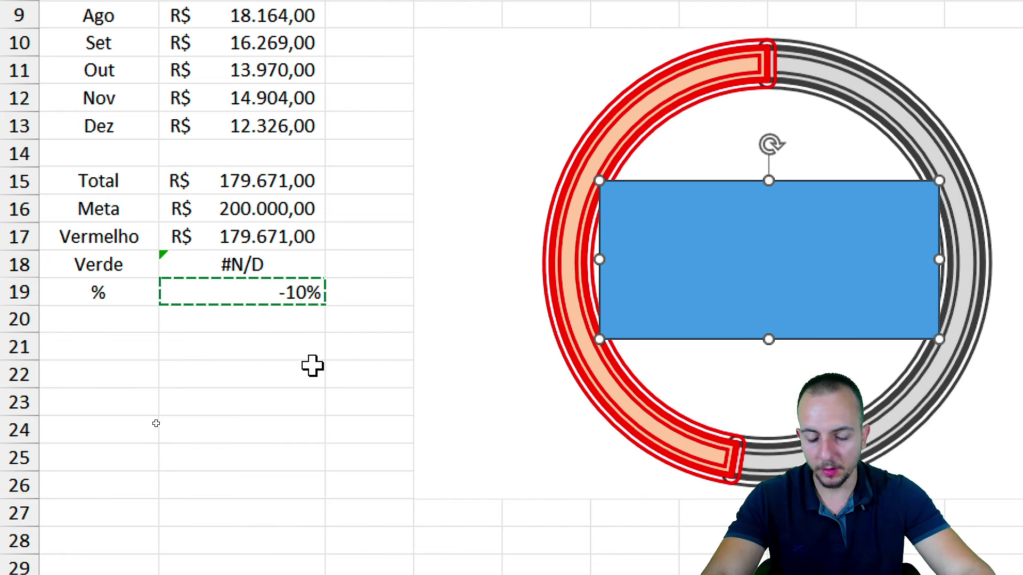
{"action": "key", "text": "Return"}
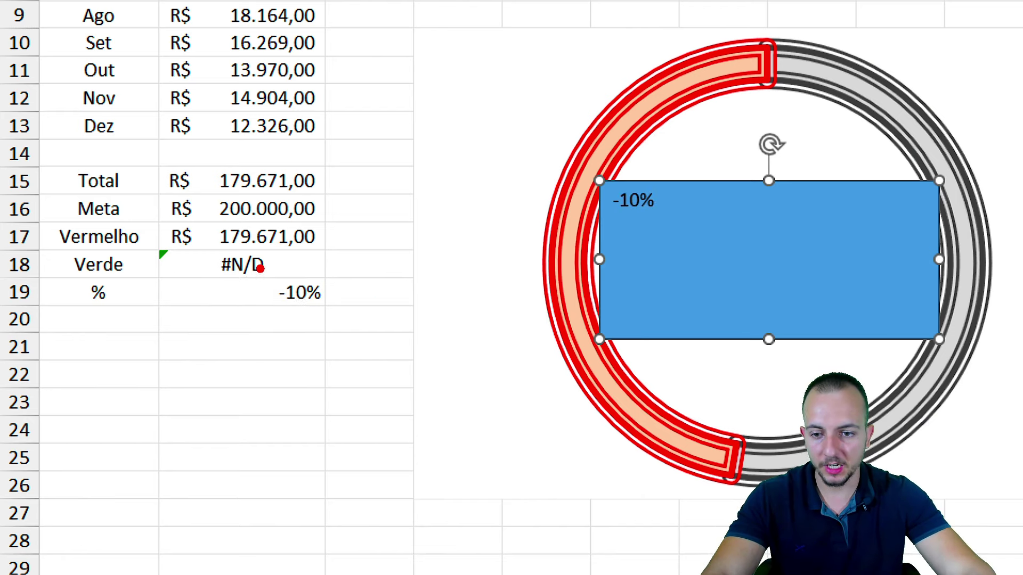
{"action": "left_click_drag", "start_coordinate": [258, 266], "coordinate": [321, 320]}
{"action": "left_click_drag", "start_coordinate": [406, 380], "coordinate": [623, 230]}
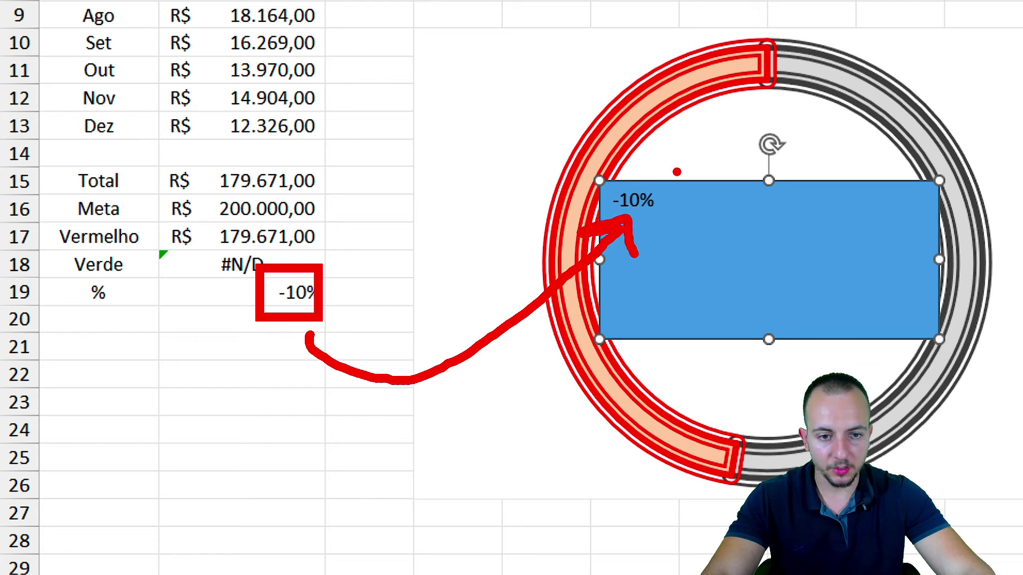
{"action": "key", "text": "Escape"}
Test the link by entering Excelente in B19, then revert it to -10%.
{"action": "left_click", "coordinate": [251, 297]}
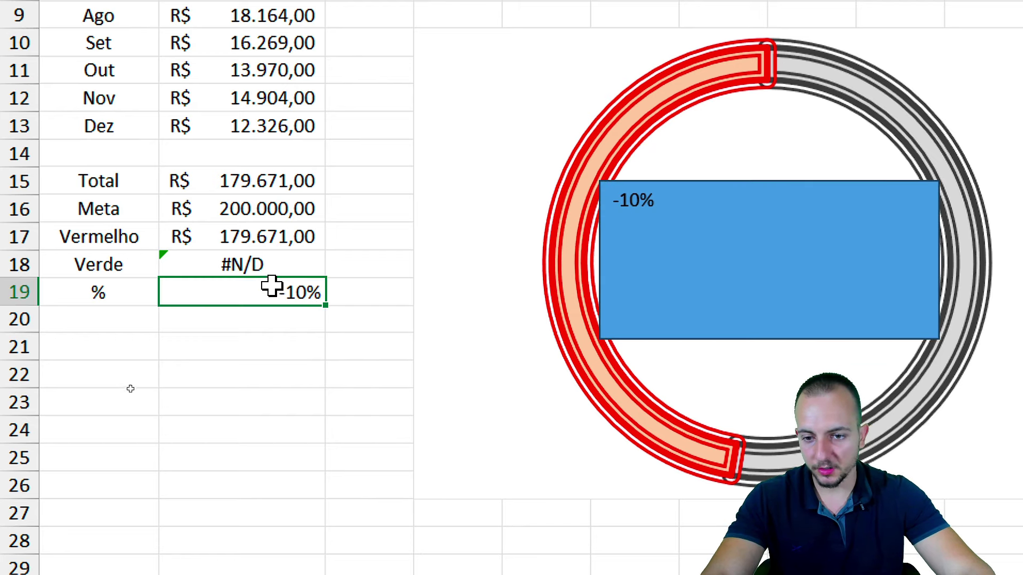
{"action": "type", "text": "Excelente"}
{"action": "key", "text": "Return"}
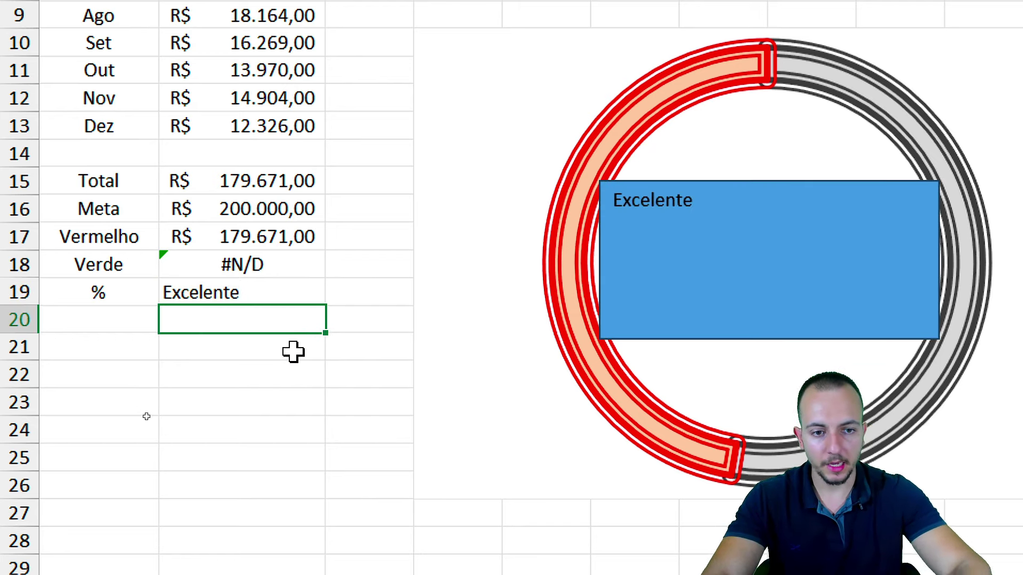
{"action": "mouse_move", "coordinate": [708, 168]}
{"action": "left_mouse_down"}
{"action": "mouse_move", "coordinate": [720, 221]}
{"action": "mouse_move", "coordinate": [628, 172]}
{"action": "left_mouse_up"}
{"action": "left_click_drag", "start_coordinate": [669, 306], "coordinate": [644, 255]}
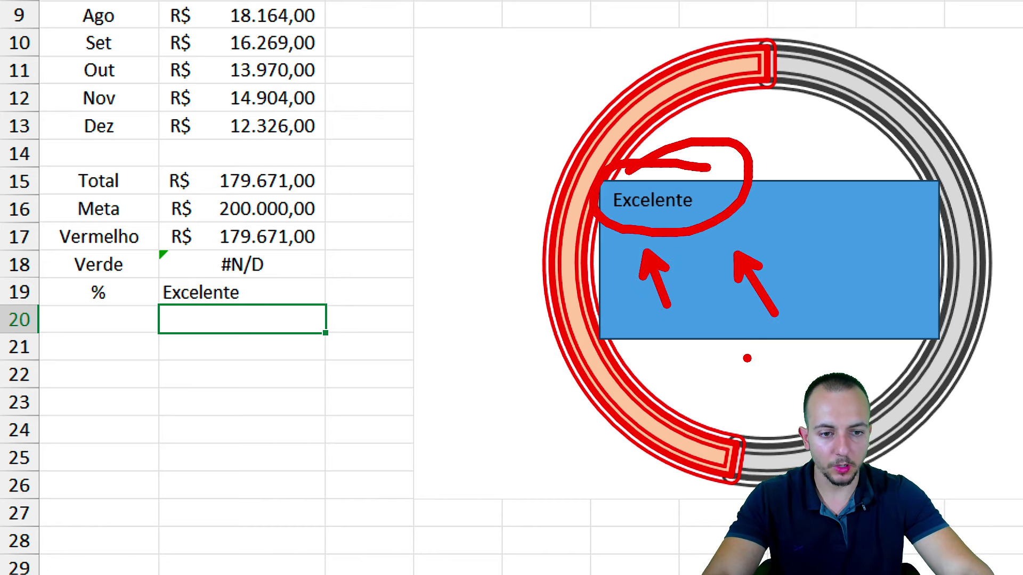
{"action": "key", "text": "Escape"}
Give the linked rectangle No Outline and No Fill.
{"action": "key", "text": "ctrl+z"}
{"action": "left_click", "coordinate": [598, 255]}
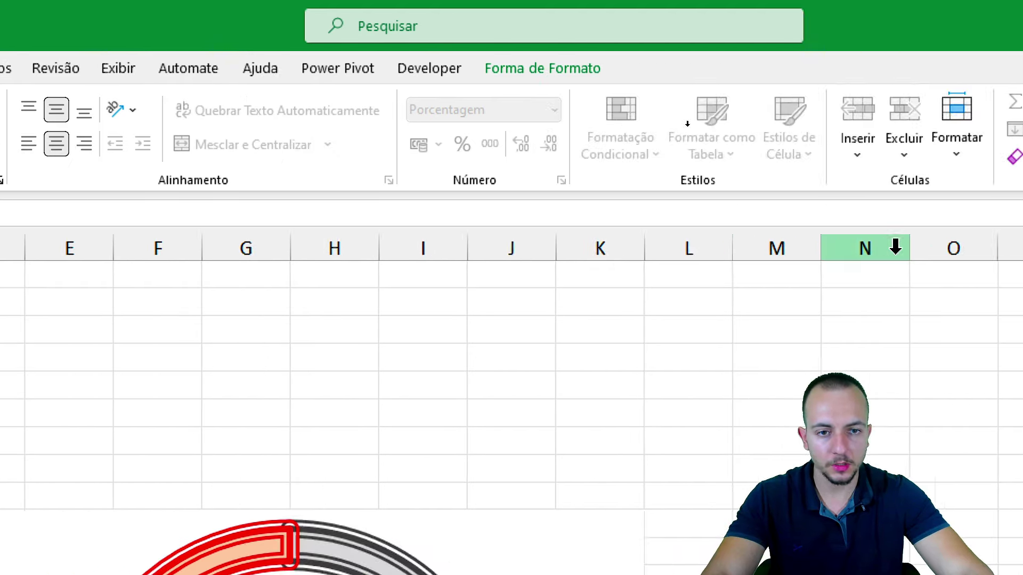
{"action": "left_click", "coordinate": [540, 72]}
{"action": "left_click_drag", "start_coordinate": [456, 54], "coordinate": [624, 92]}
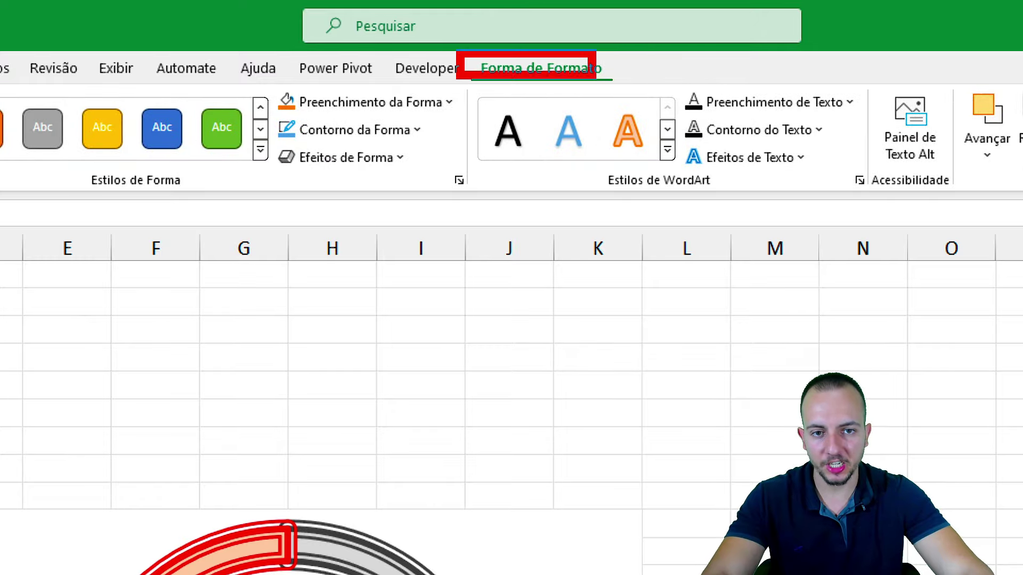
{"action": "key", "text": "Escape"}
{"action": "left_click", "coordinate": [379, 134]}
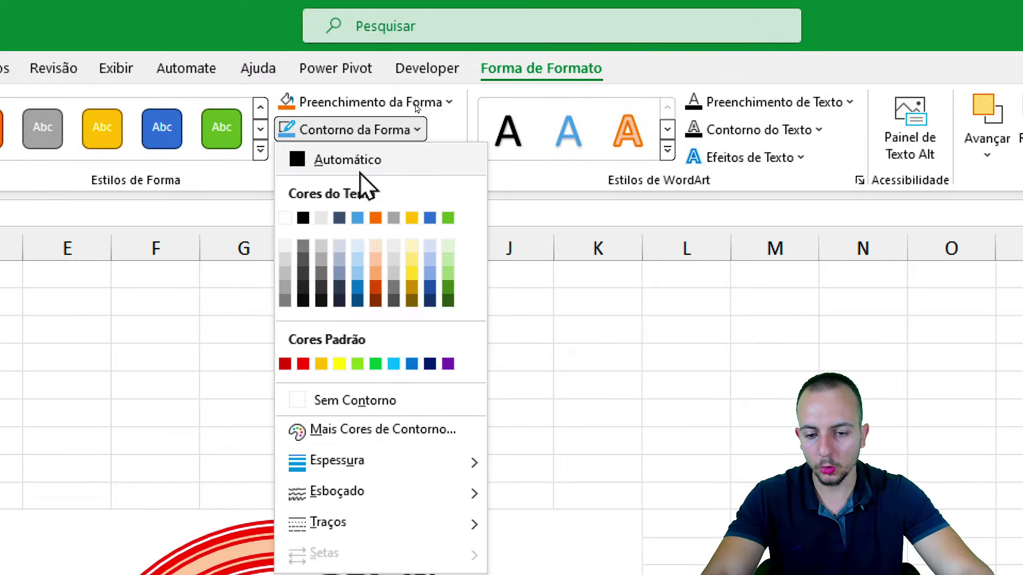
{"action": "left_click", "coordinate": [346, 403]}
{"action": "left_click", "coordinate": [384, 102]}
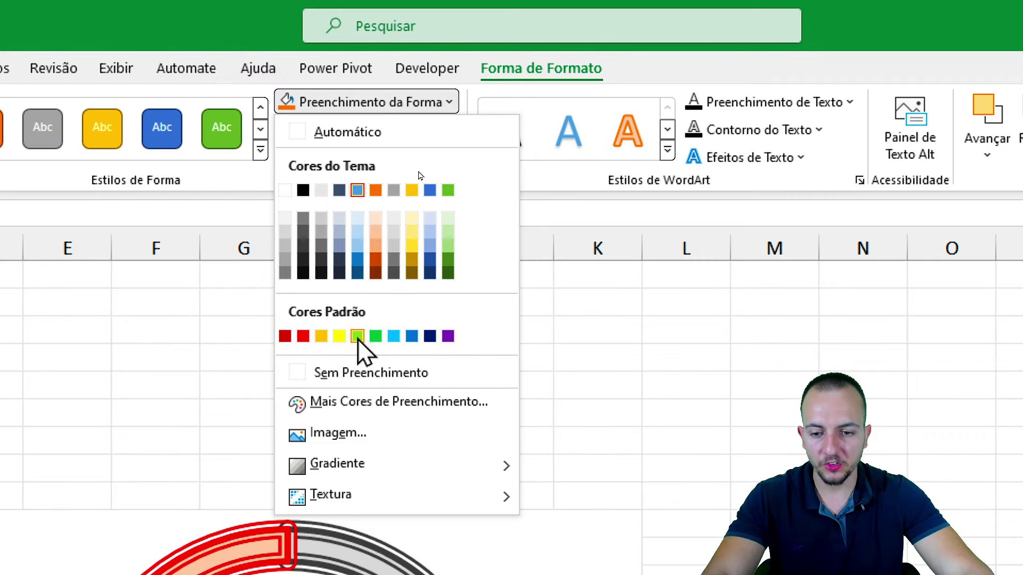
{"action": "left_click", "coordinate": [367, 373]}
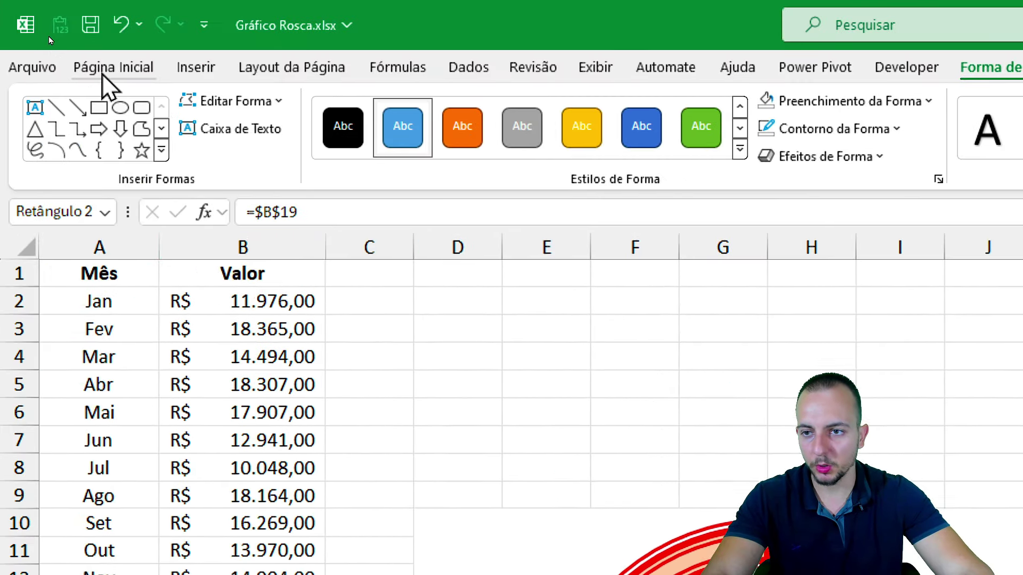
Make the label text bold, centred and enlarged to size 44.
{"action": "left_click", "coordinate": [114, 69]}
{"action": "left_click", "coordinate": [442, 113]}
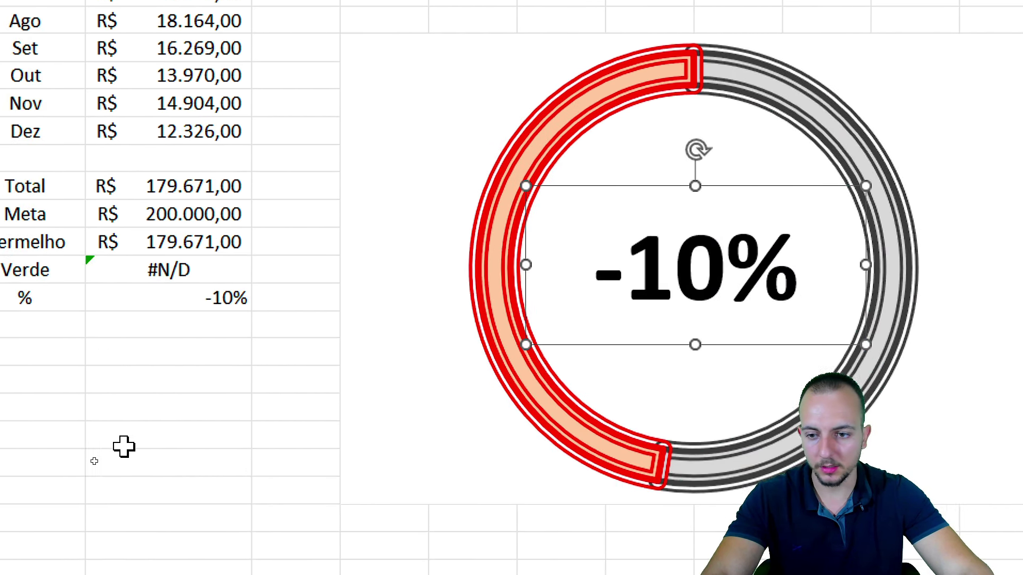
{"action": "left_click", "coordinate": [43, 392]}
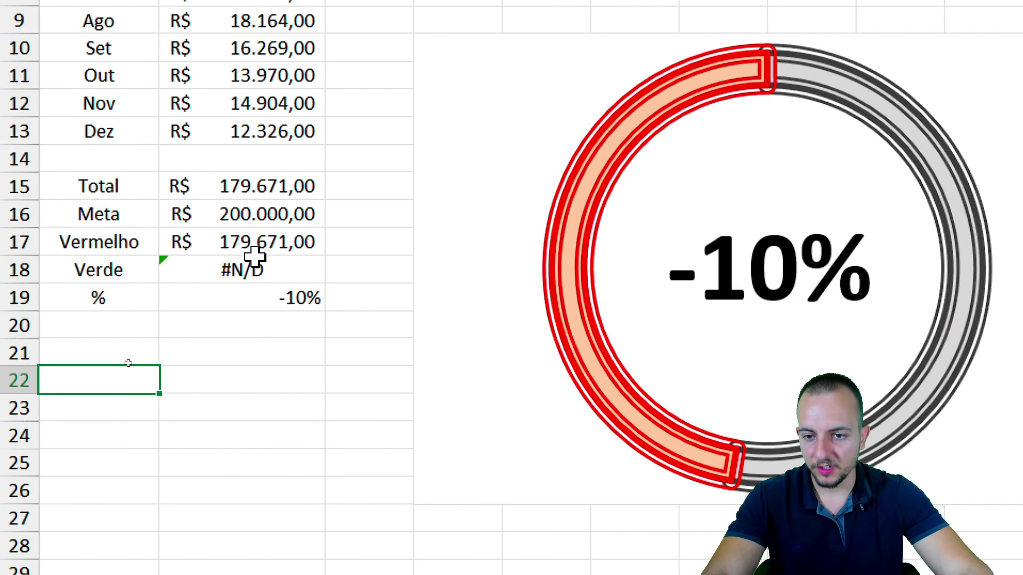
Set the Total in B15 to 250000 and check the donut's update.
{"action": "left_click", "coordinate": [247, 184]}
{"action": "type", "text": "250000"}
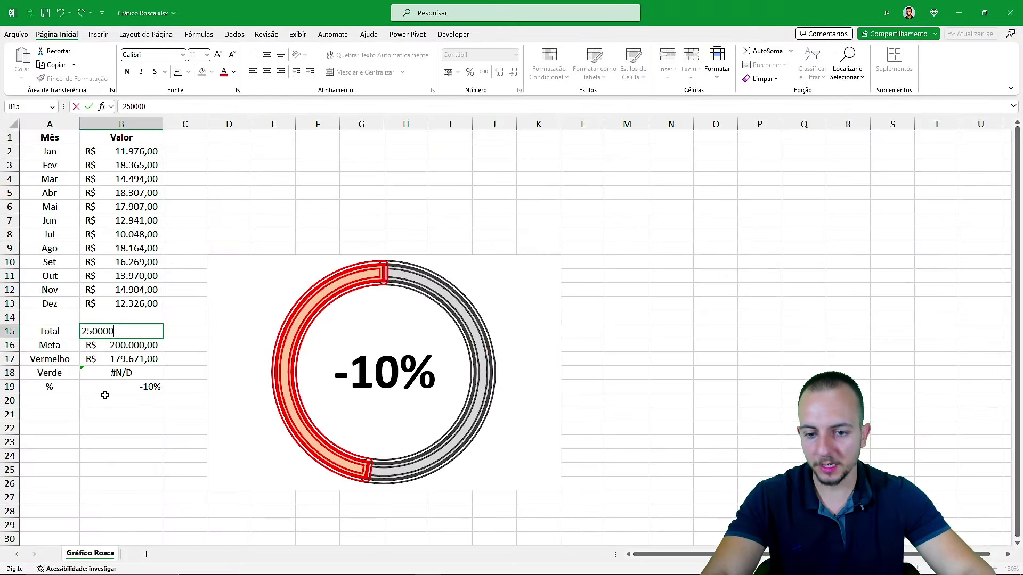
{"action": "key", "text": "Return"}
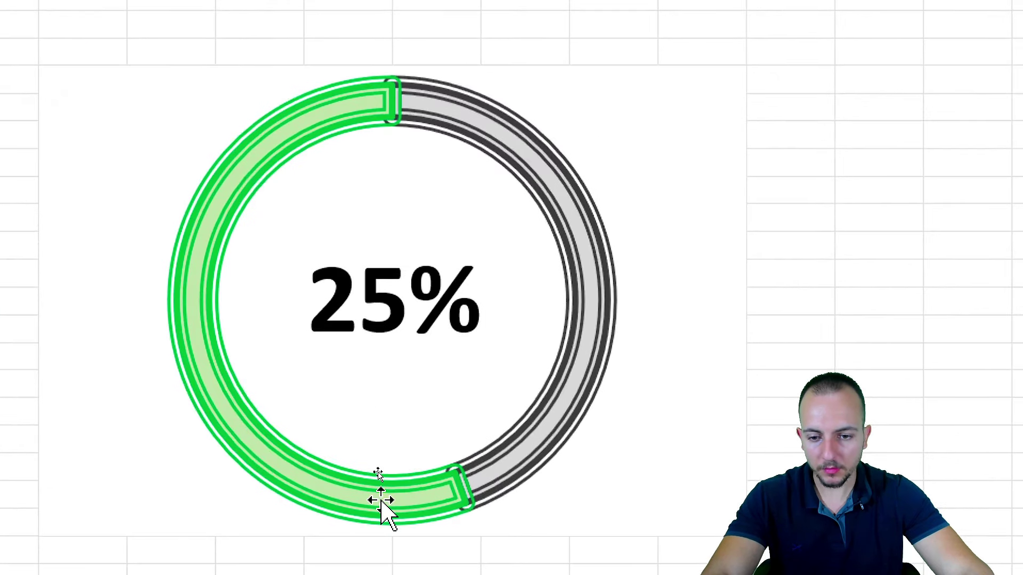
{"action": "left_click_drag", "start_coordinate": [256, 96], "coordinate": [320, 297]}
{"action": "key", "text": "ctrl+z"}
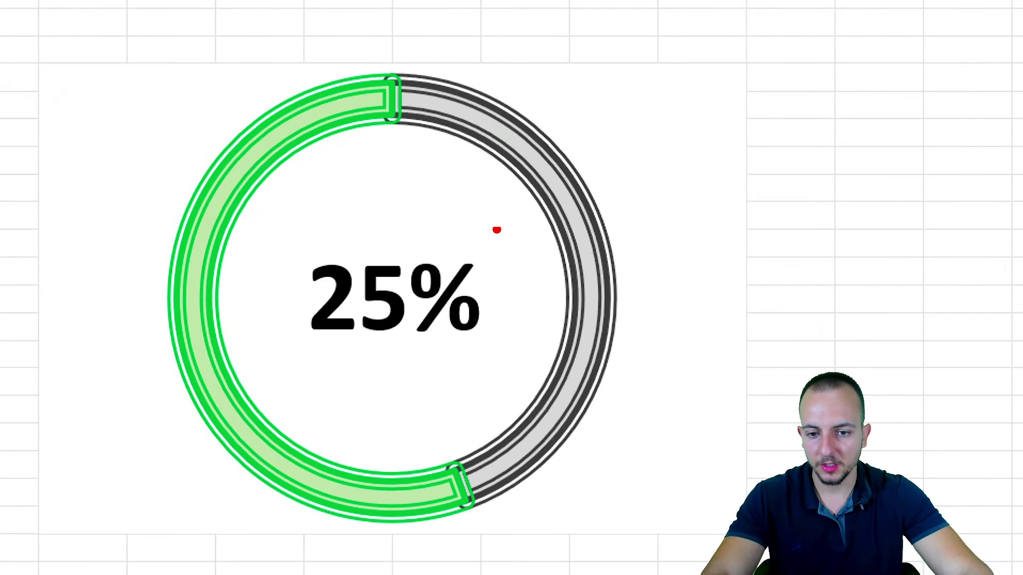
{"action": "left_click_drag", "start_coordinate": [362, 192], "coordinate": [368, 189]}
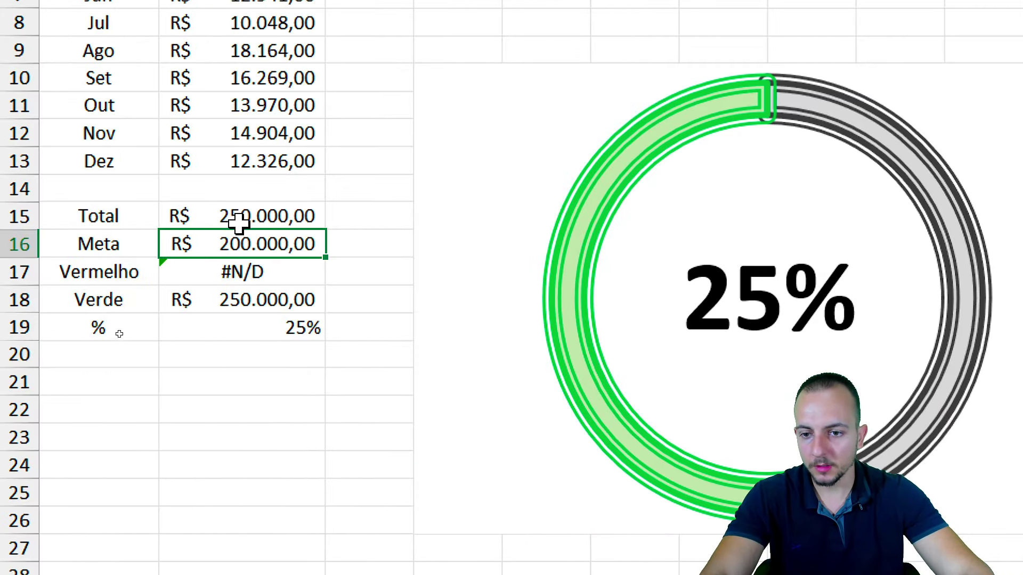
Try a lower Total of 150000 and check the chart again.
{"action": "left_click", "coordinate": [213, 224]}
{"action": "type", "text": "150000"}
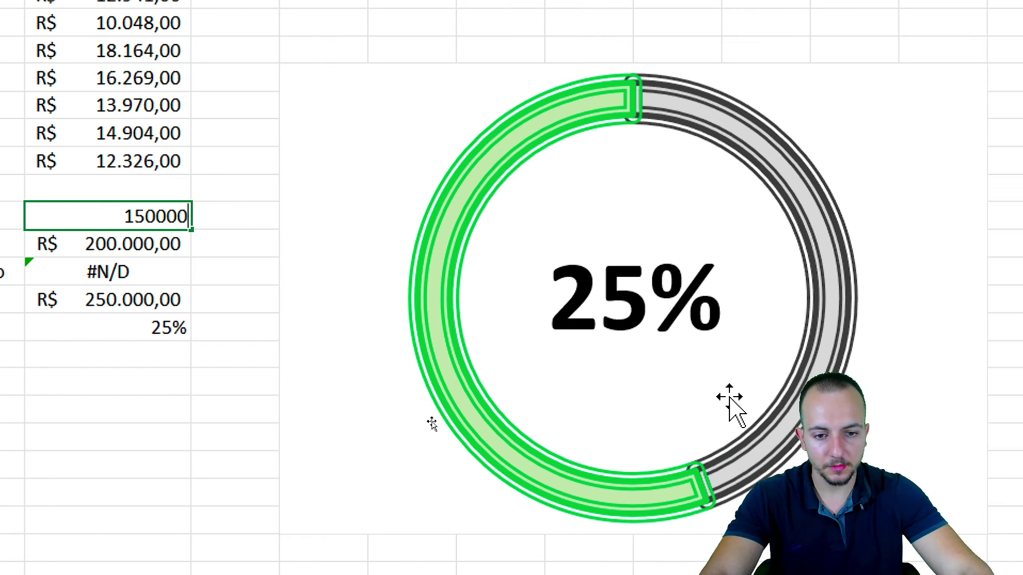
{"action": "key", "text": "Return"}
{"action": "left_click_drag", "start_coordinate": [509, 231], "coordinate": [778, 345]}
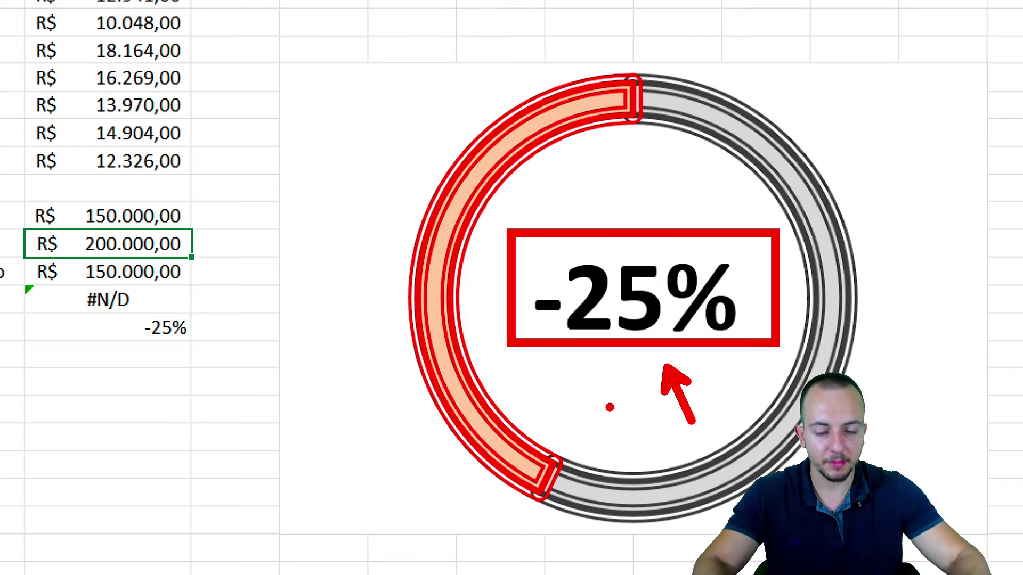
{"action": "left_click_drag", "start_coordinate": [500, 207], "coordinate": [397, 130]}
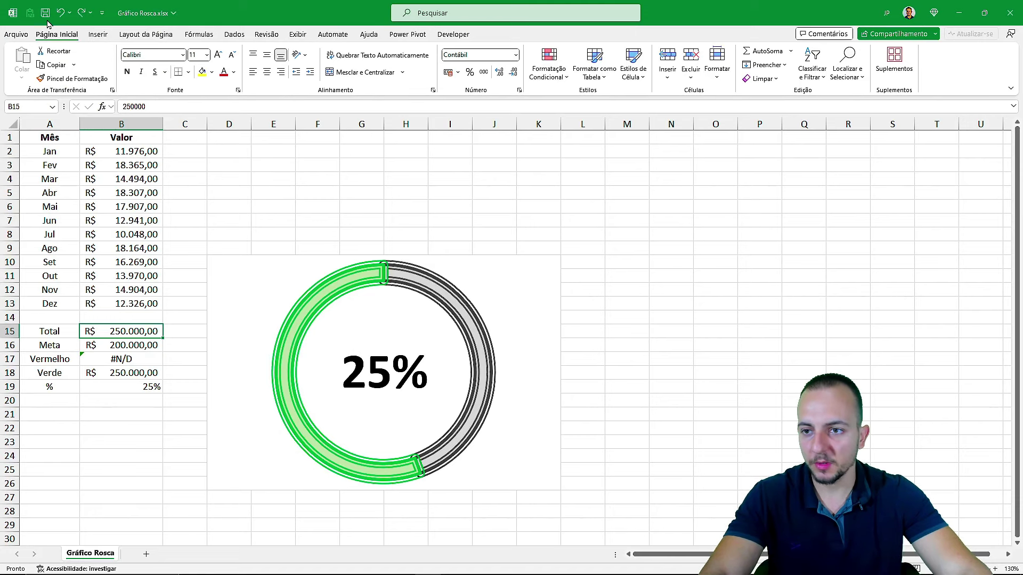
Undo the test values so B15 returns to =SOMA(B2:B13), showing -10% in red.
{"action": "key", "text": "ctrl+z"}
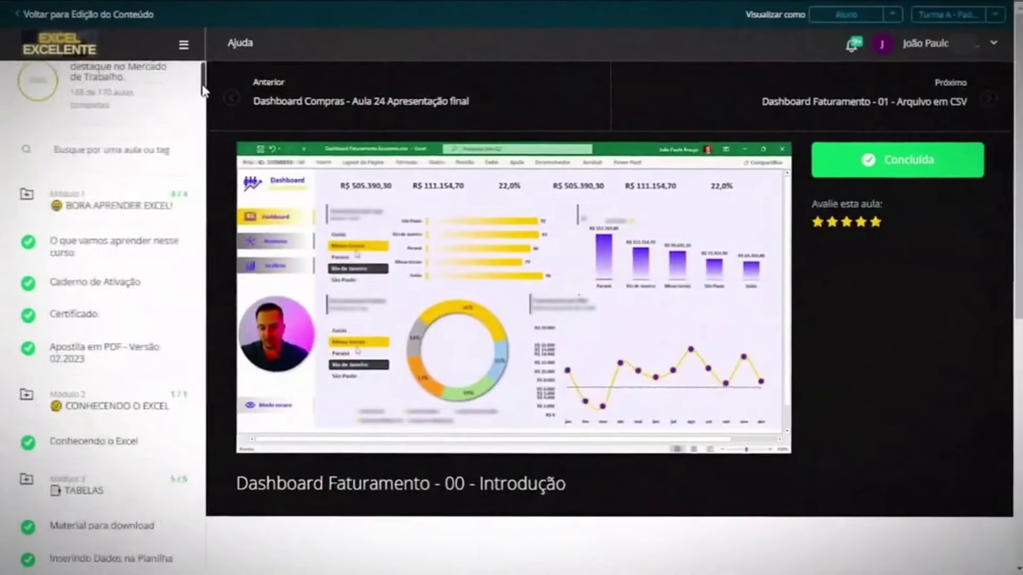
Scroll the lesson list and play 'Como baixar o Power BI gratuitamente'.
{"action": "left_click_drag", "start_coordinate": [203, 90], "coordinate": [196, 281]}
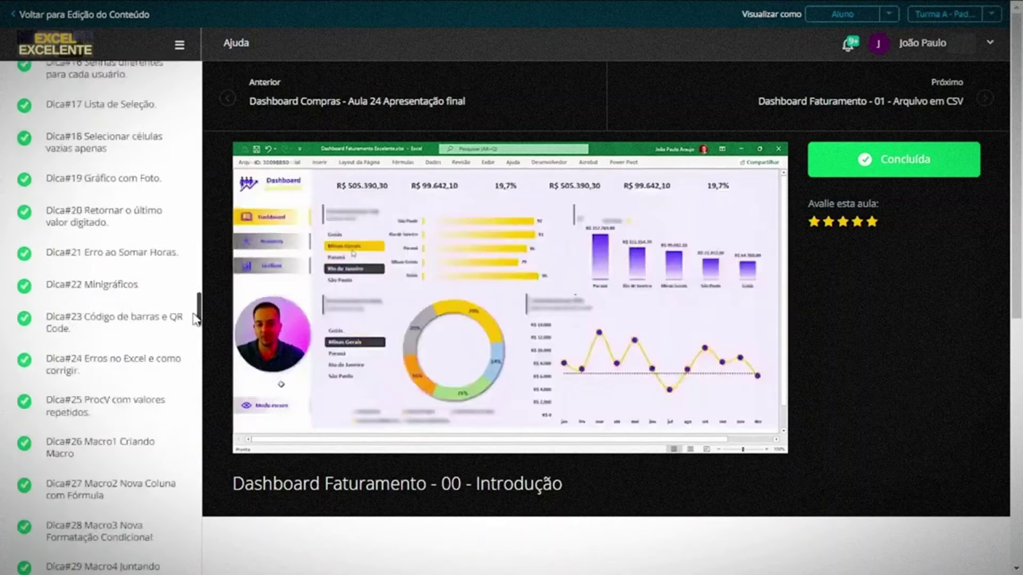
{"action": "left_click_drag", "start_coordinate": [196, 281], "coordinate": [196, 326]}
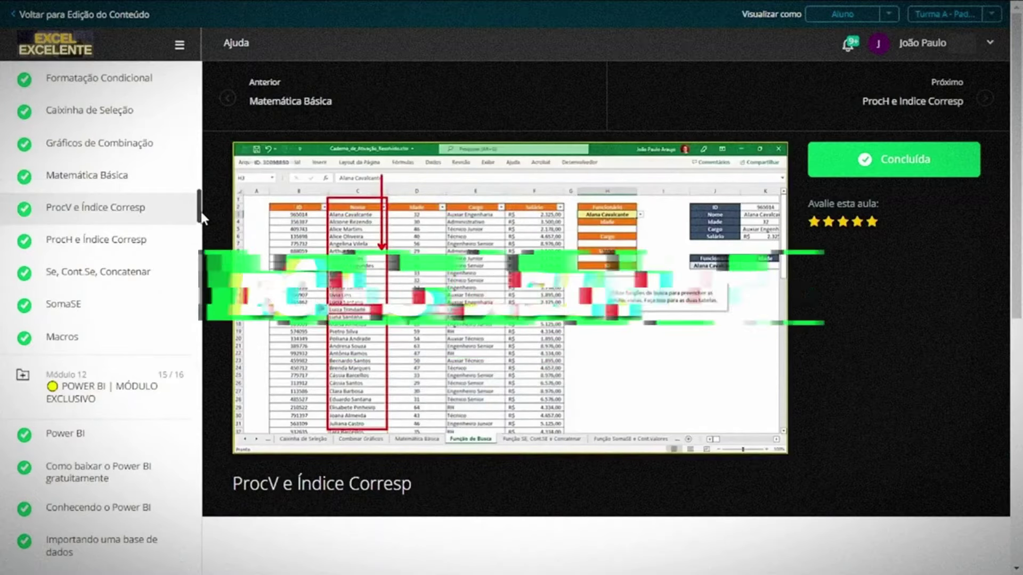
{"action": "left_click_drag", "start_coordinate": [203, 211], "coordinate": [198, 221]}
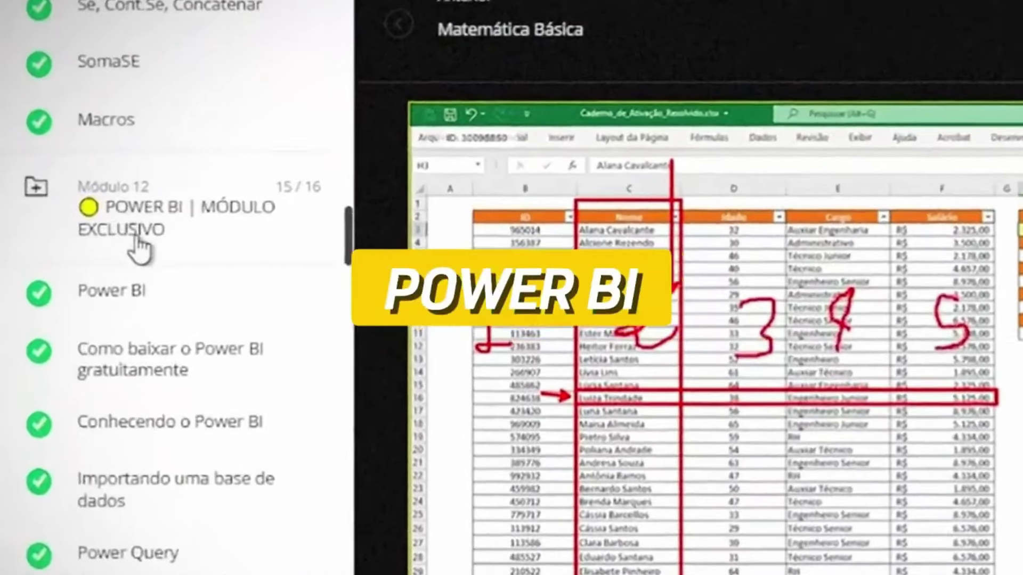
{"action": "left_click", "coordinate": [160, 357]}
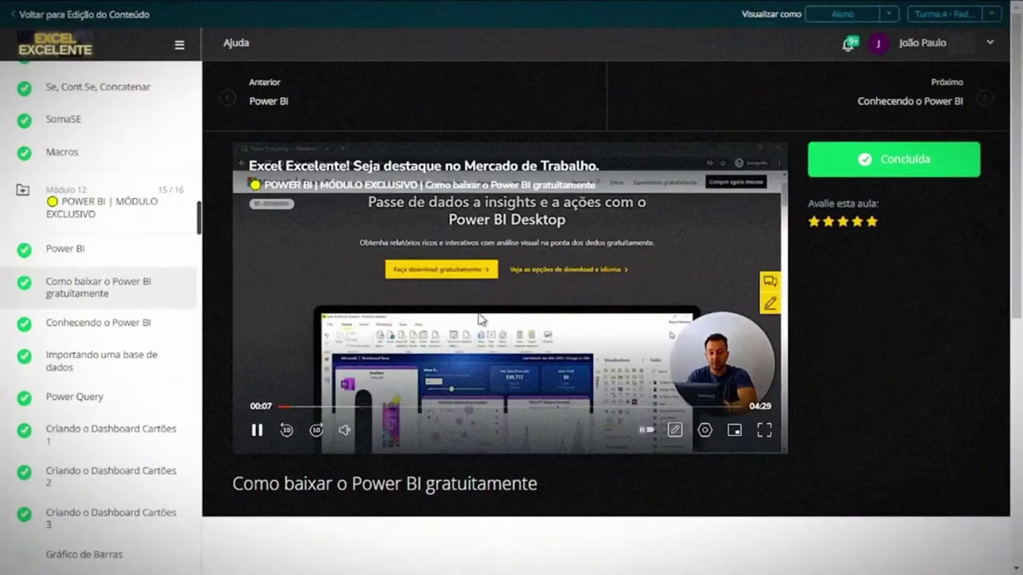